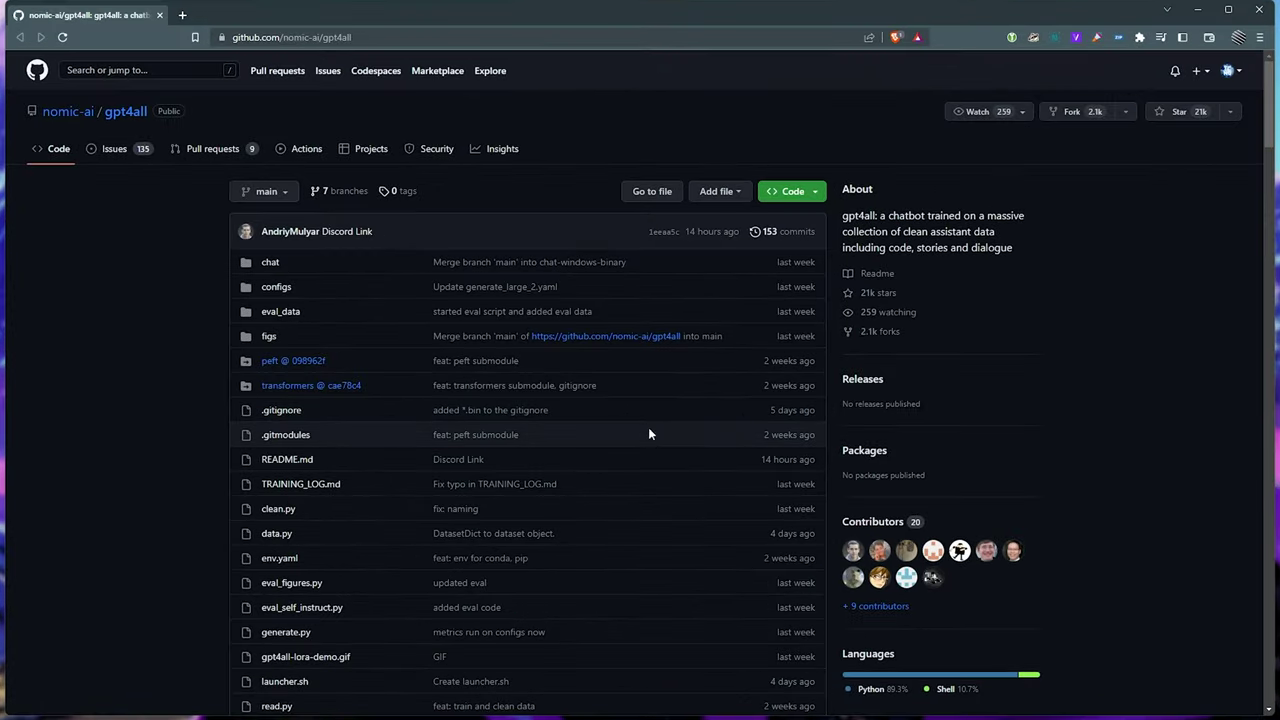
{"action": "scroll", "coordinate": [651, 436], "scroll_direction": "down", "scroll_amount": 4}
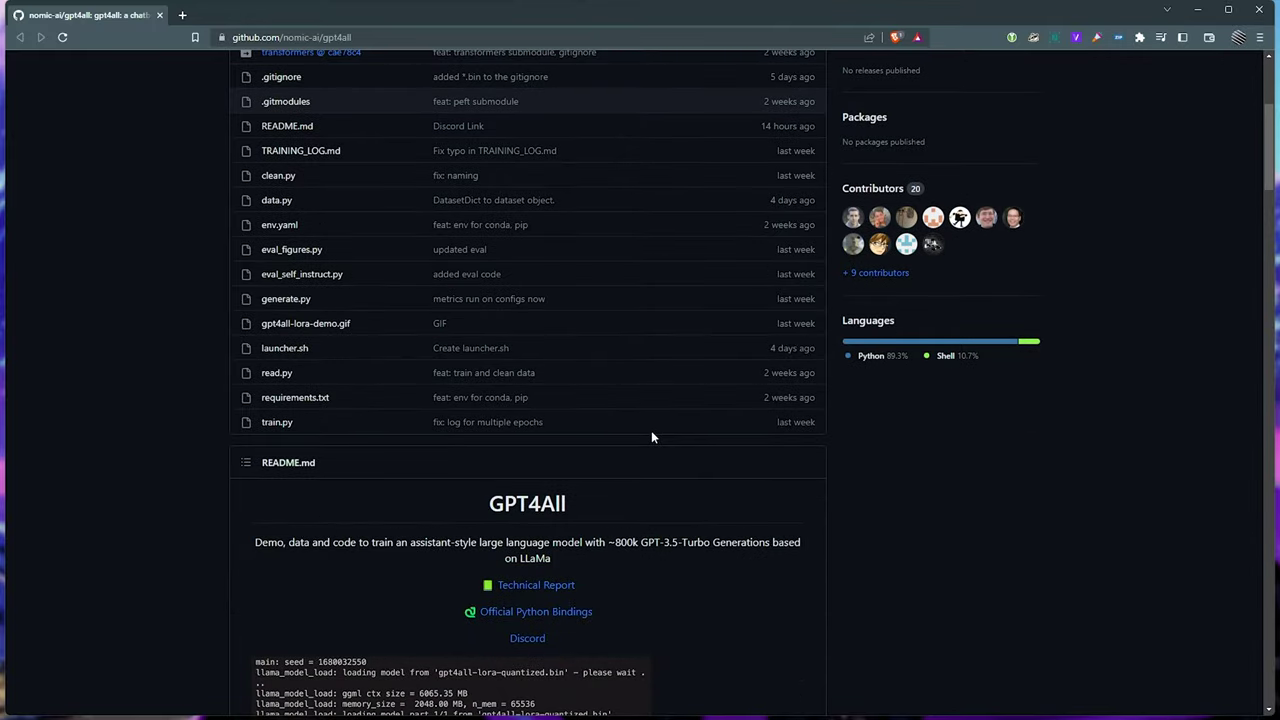
{"action": "scroll", "coordinate": [564, 264], "scroll_direction": "down", "scroll_amount": 5}
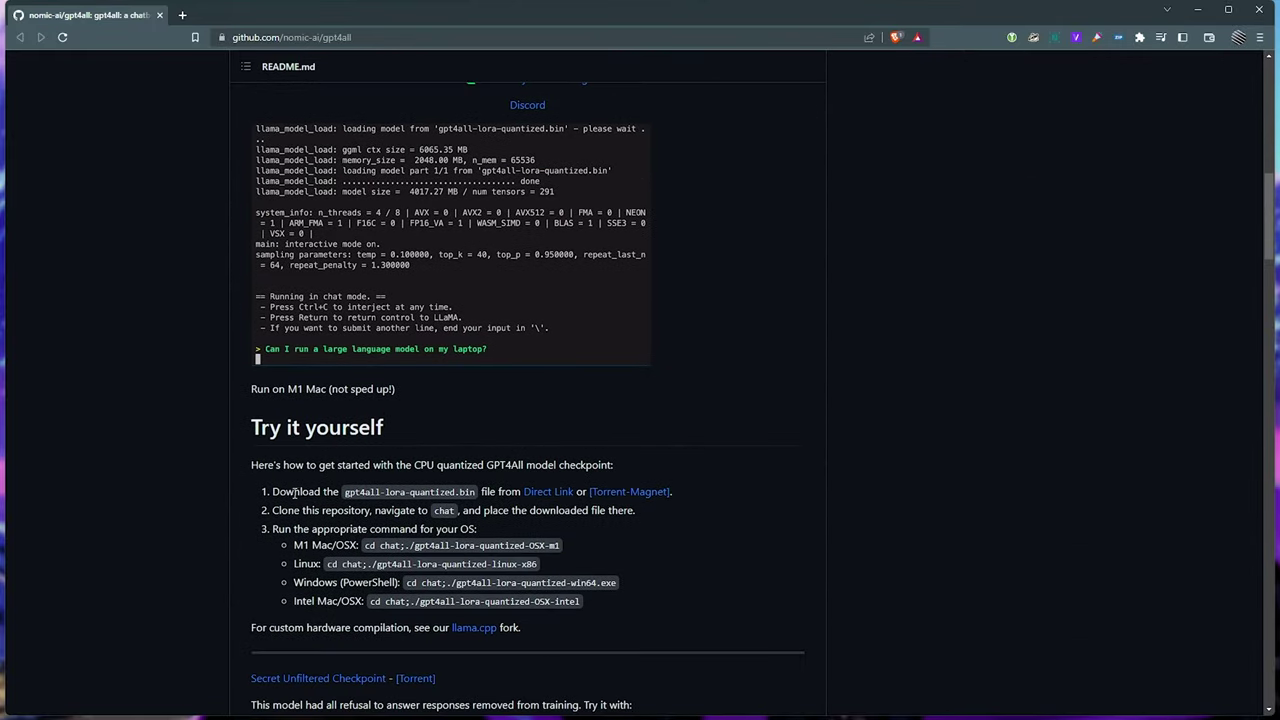
{"action": "left_click_drag", "start_coordinate": [277, 491], "coordinate": [692, 494]}
{"action": "left_click", "coordinate": [692, 494]}
{"action": "left_click_drag", "start_coordinate": [617, 583], "coordinate": [446, 583]}
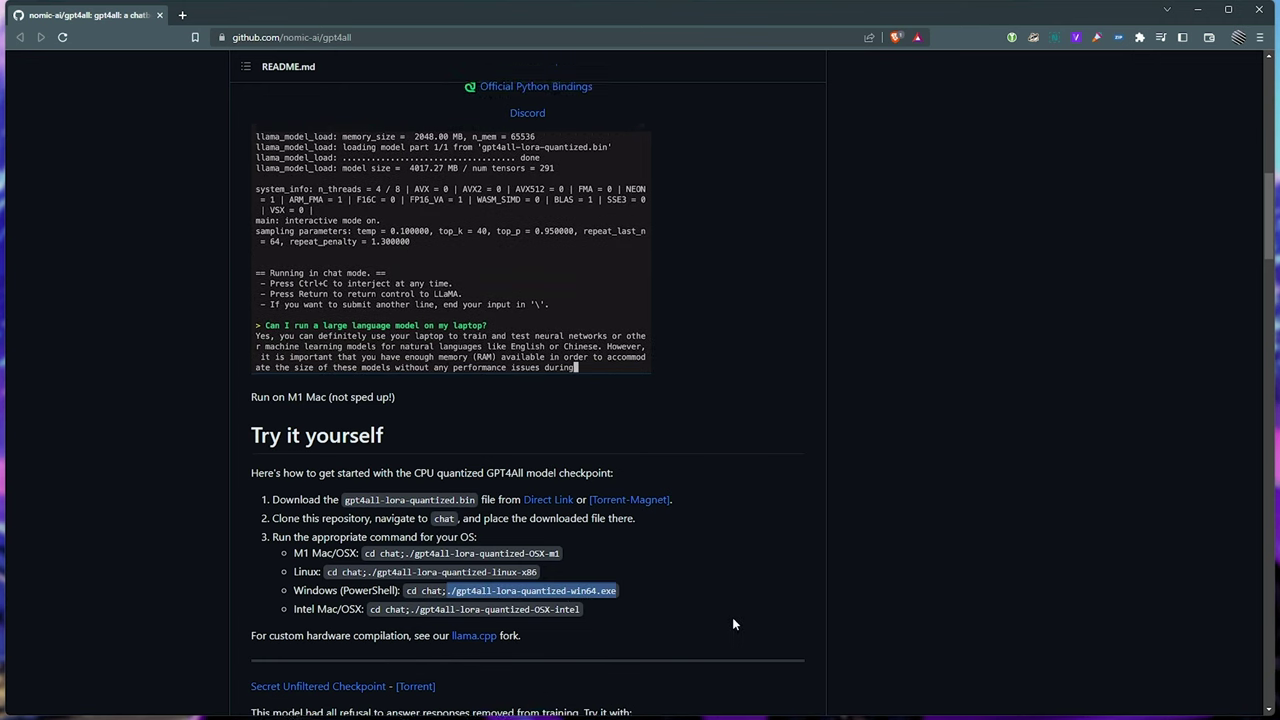
{"action": "key", "text": "Home"}
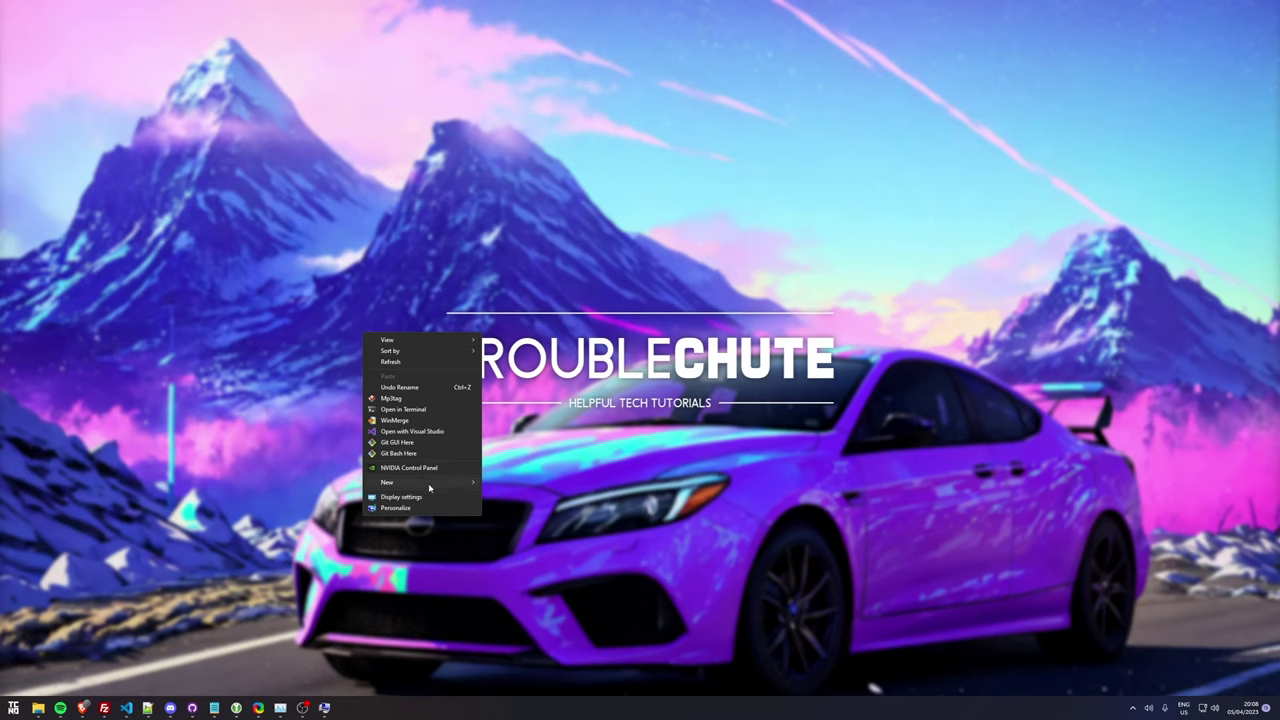
Step: Create a new desktop folder named ai and open it
{"action": "mouse_move", "coordinate": [428, 483]}
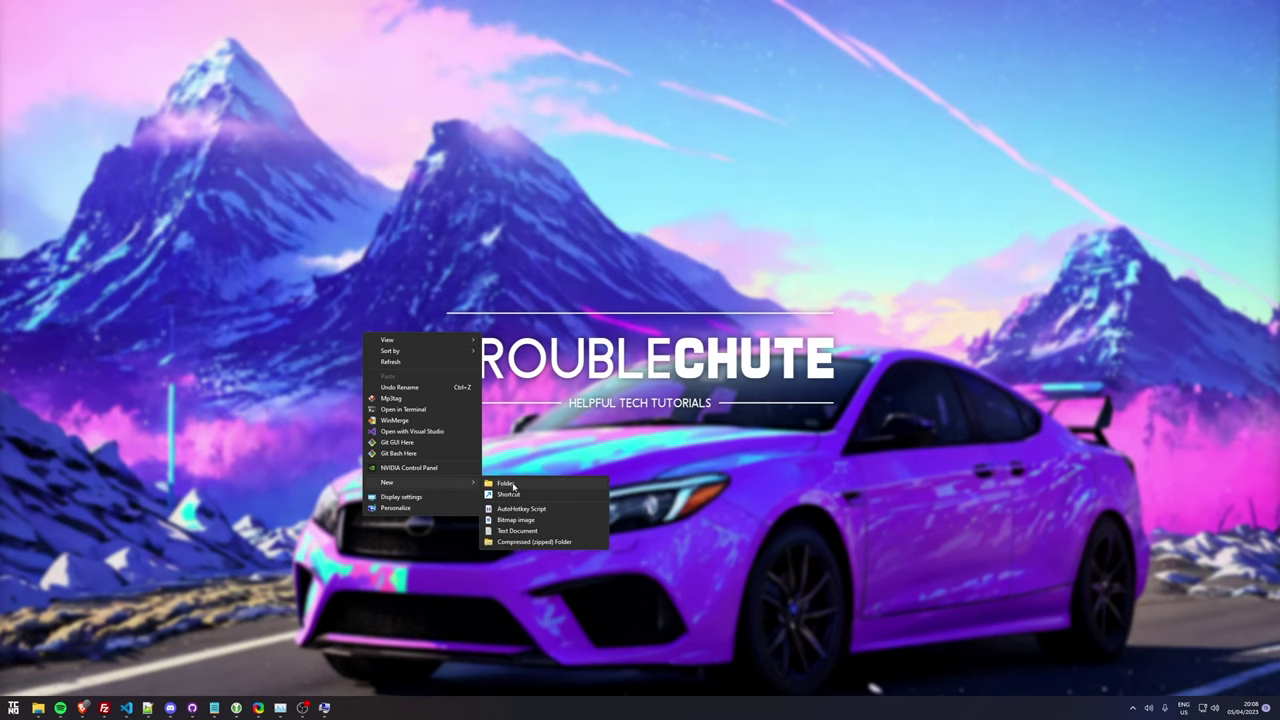
{"action": "left_click", "coordinate": [513, 486]}
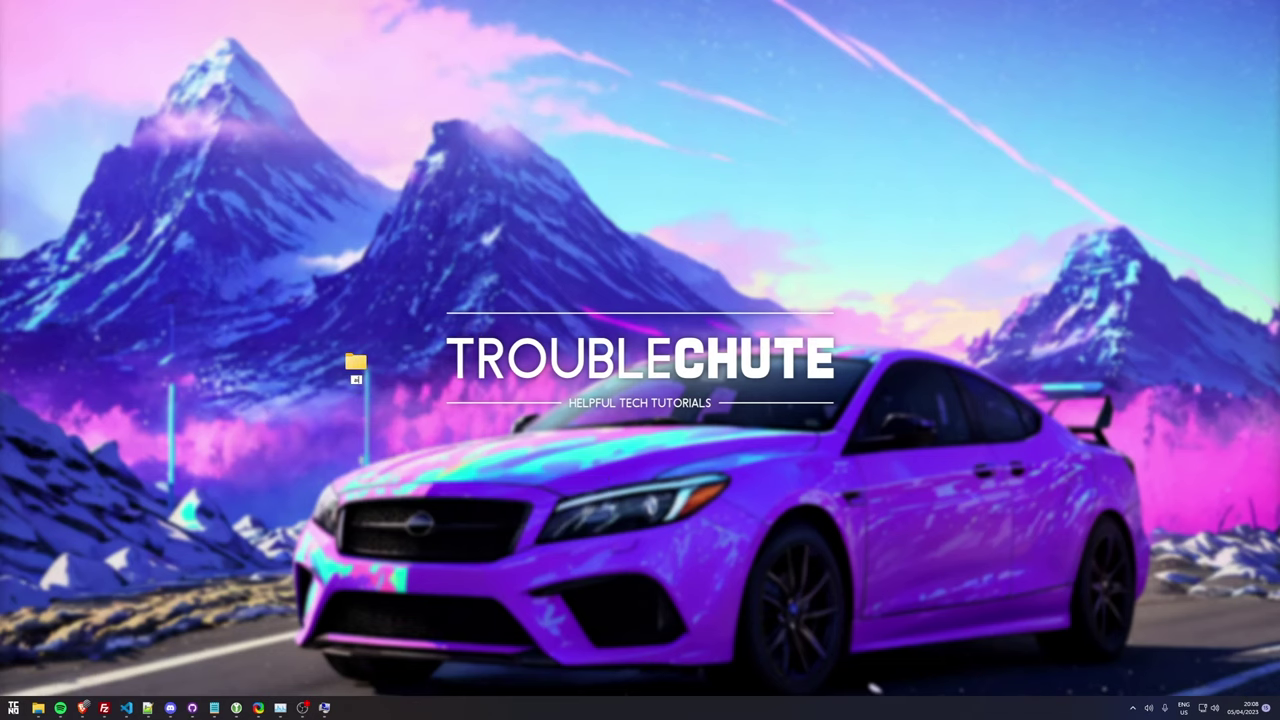
{"action": "key", "text": "Return"}
{"action": "key", "text": "Return"}
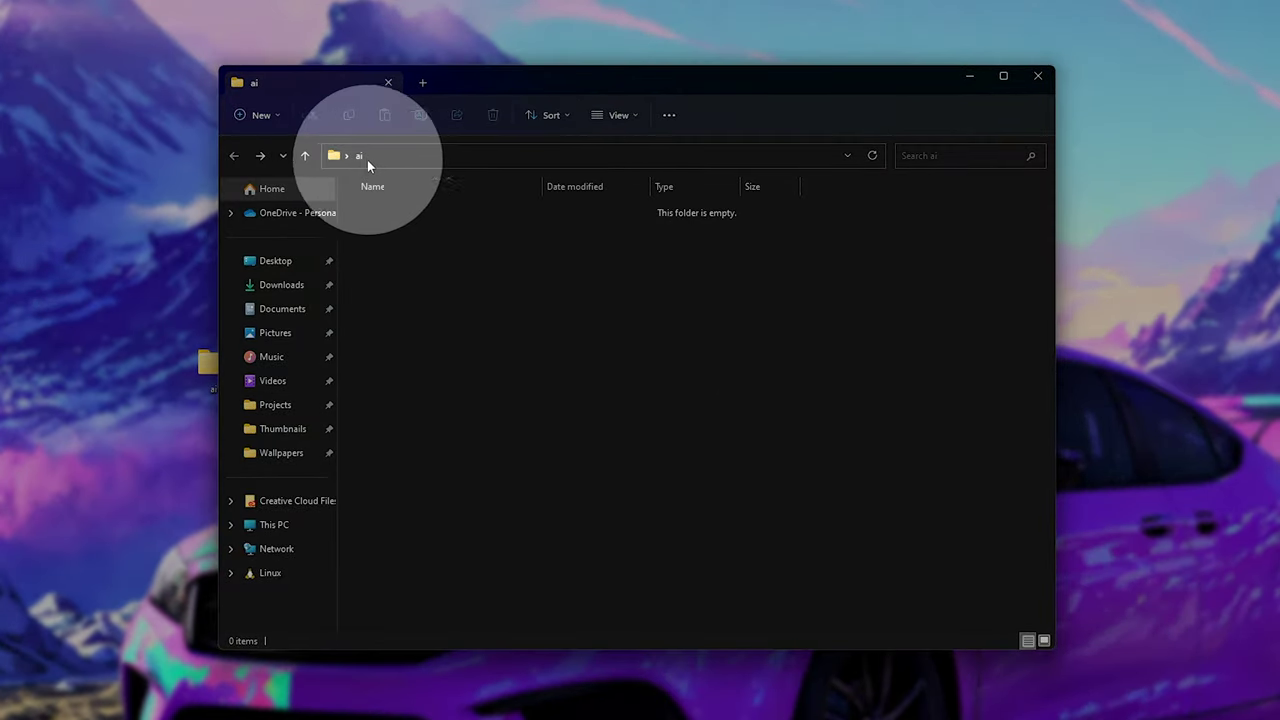
Step: Launch PowerShell from the ai folder's address bar and move its window over the folder
{"action": "left_click", "coordinate": [463, 156]}
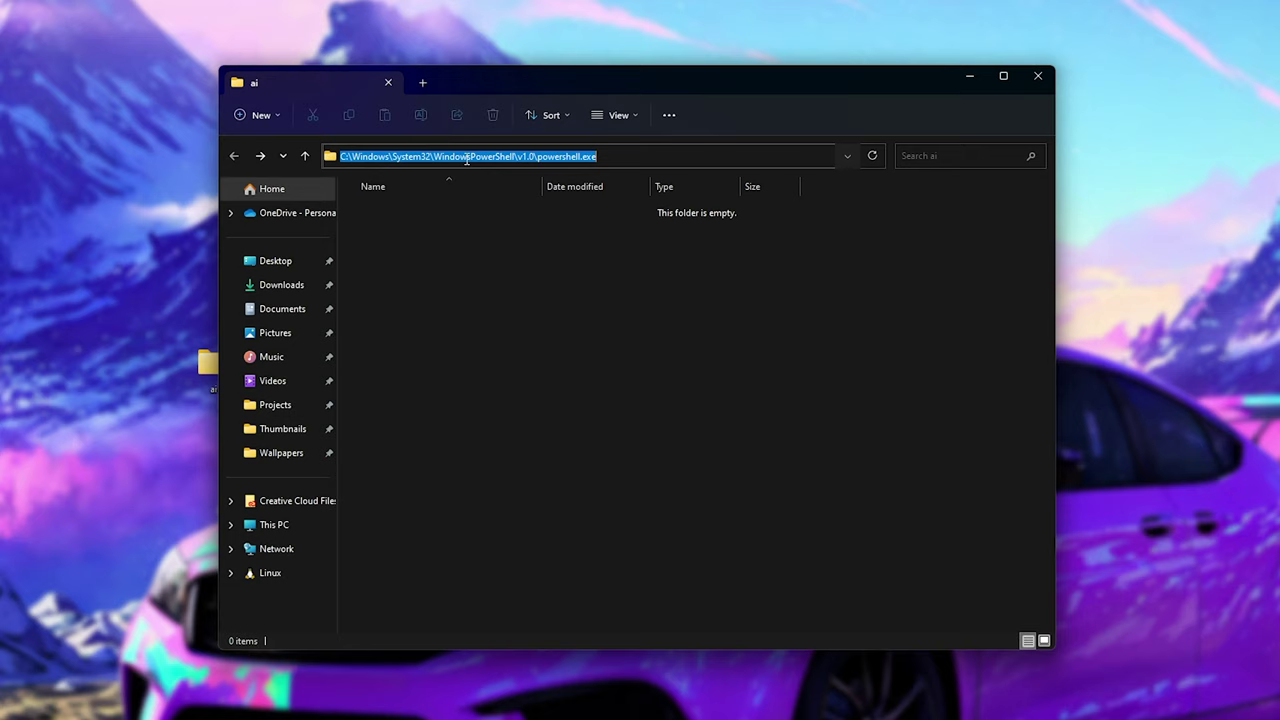
{"action": "type", "text": "powershell"}
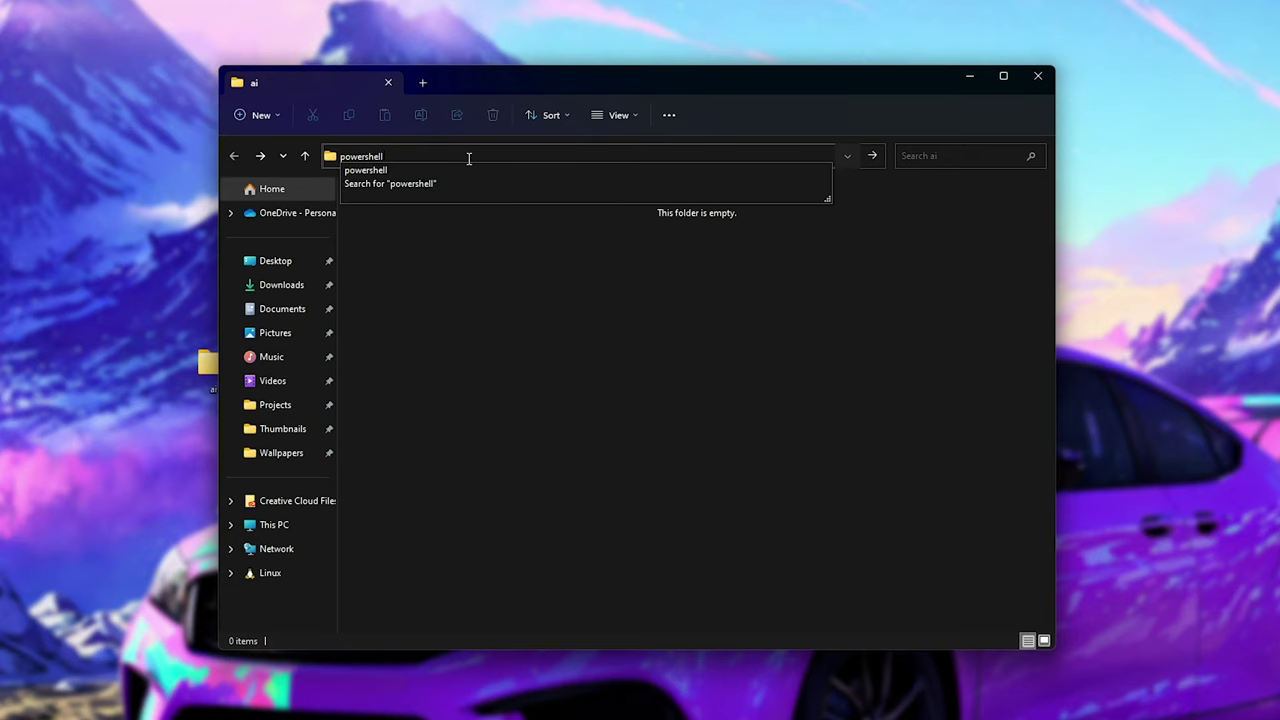
{"action": "key", "text": "Return"}
{"action": "mouse_move", "coordinate": [391, 100]}
{"action": "left_mouse_down"}
{"action": "mouse_move", "coordinate": [674, 149]}
{"action": "mouse_move", "coordinate": [644, 149]}
{"action": "left_mouse_up"}
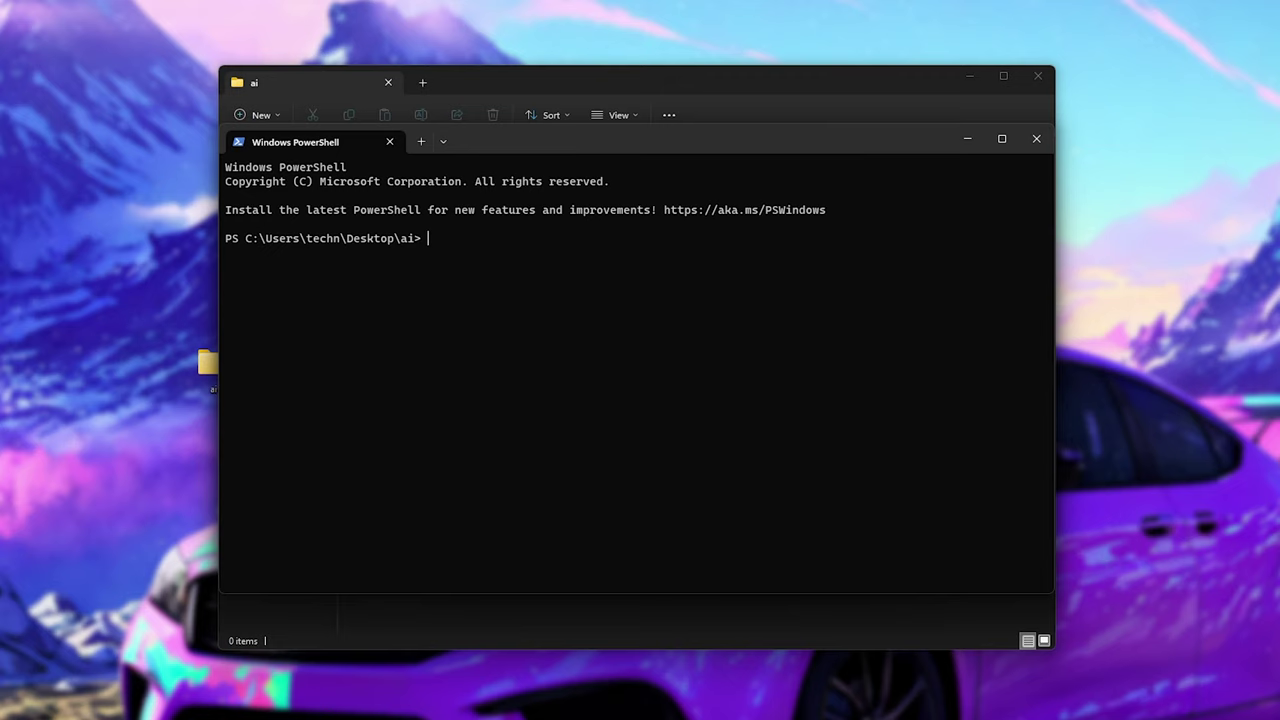
Step: Enter and run iex (irm tcno.co/scripts/gpt4all.ps1) at the PowerShell prompt
{"action": "type", "text": "iex (irm tcno.co/scripts/gpt4all.ps1)"}
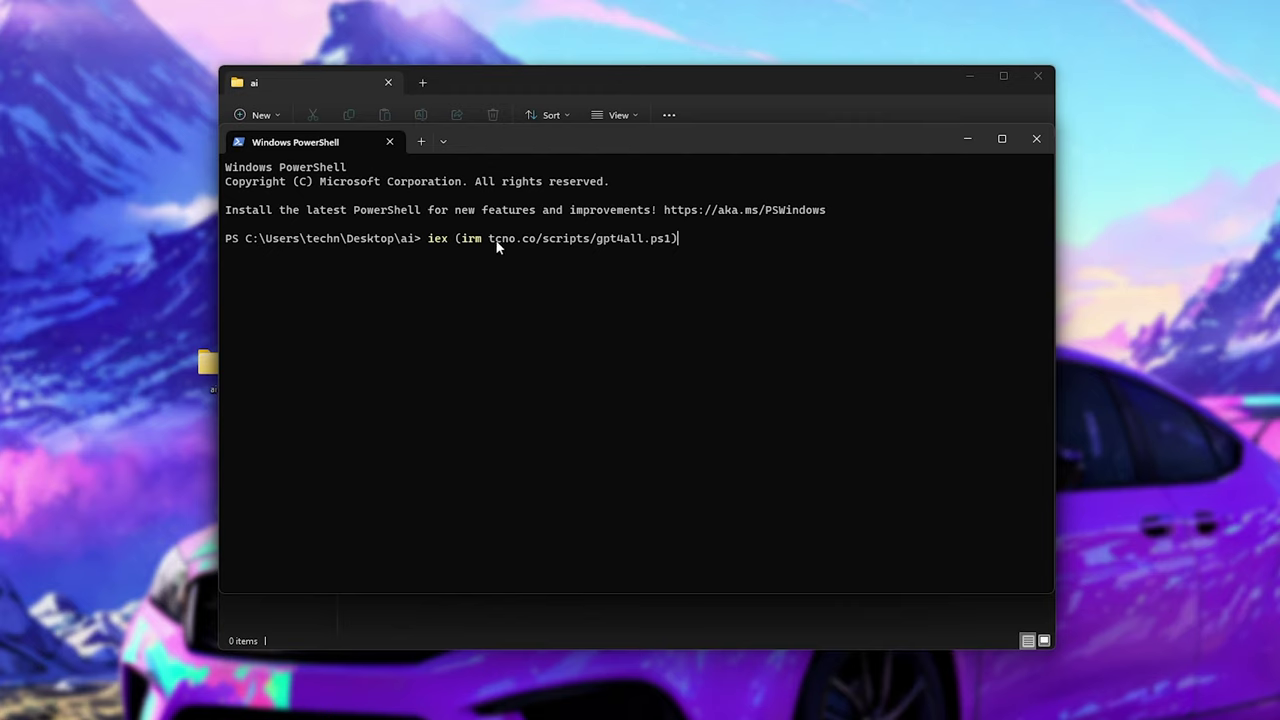
{"action": "left_click_drag", "start_coordinate": [490, 238], "coordinate": [678, 240]}
{"action": "left_click", "coordinate": [760, 344]}
{"action": "key", "text": "Return"}
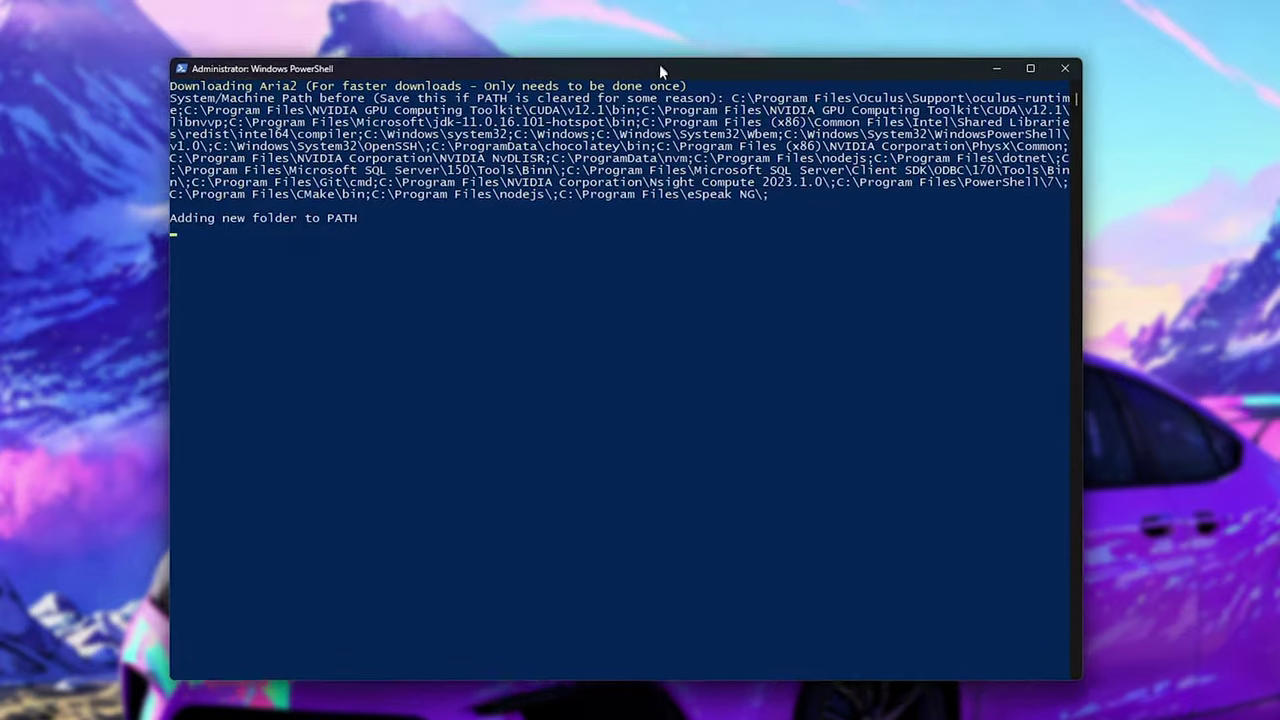
Step: Reposition and shrink the admin console while the gpt4all-lora-quantized.bin model downloads
{"action": "mouse_move", "coordinate": [659, 64]}
{"action": "left_mouse_down"}
{"action": "mouse_move", "coordinate": [670, 83]}
{"action": "mouse_move", "coordinate": [597, 80]}
{"action": "left_mouse_up"}
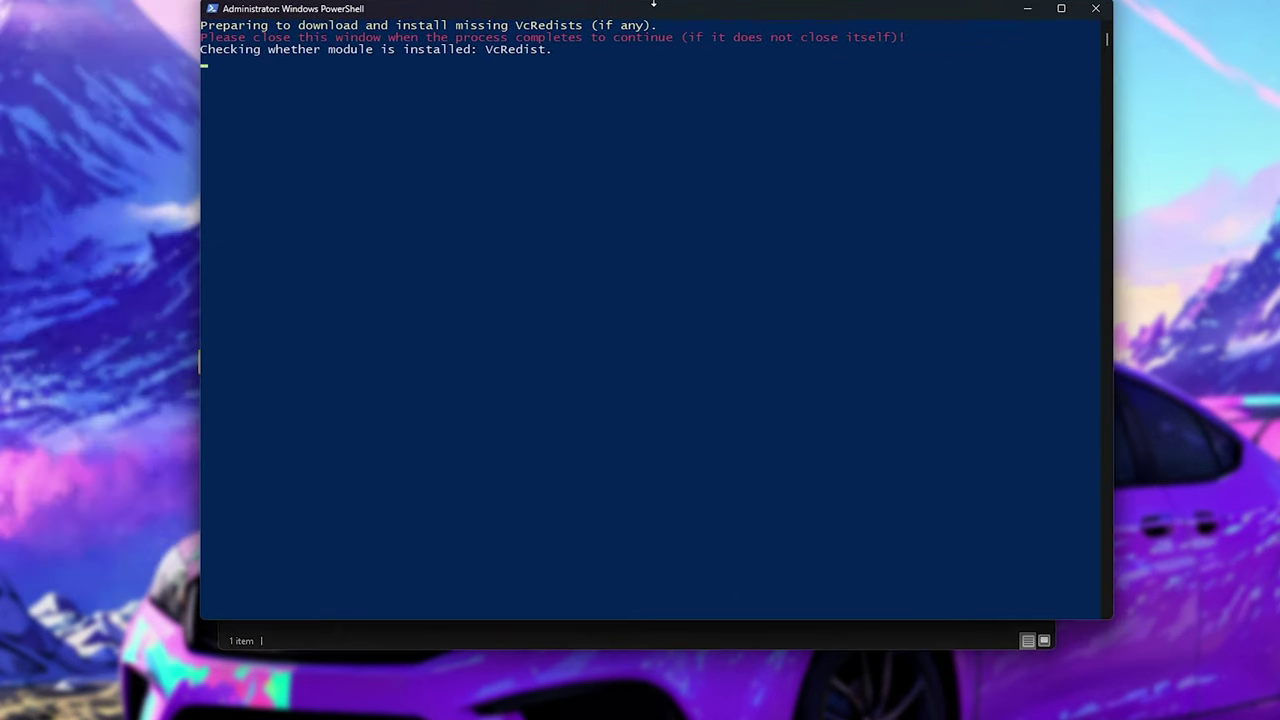
{"action": "mouse_move", "coordinate": [651, 5]}
{"action": "left_mouse_down"}
{"action": "mouse_move", "coordinate": [674, 226]}
{"action": "mouse_move", "coordinate": [652, 195]}
{"action": "left_mouse_up"}
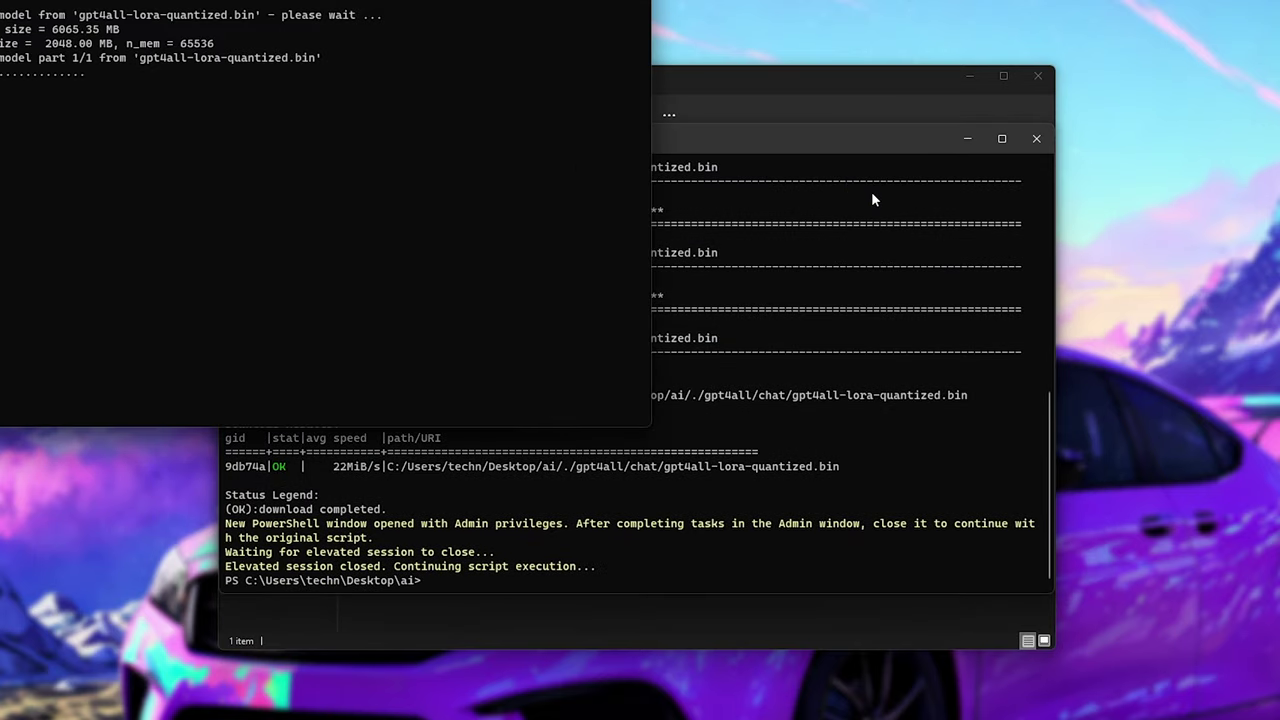
Step: Send the model 'Hello', 'Who are you?' and '12+12' at the > prompt
{"action": "mouse_move", "coordinate": [311, 3]}
{"action": "left_mouse_down"}
{"action": "mouse_move", "coordinate": [581, 151]}
{"action": "mouse_move", "coordinate": [699, 165]}
{"action": "left_mouse_up"}
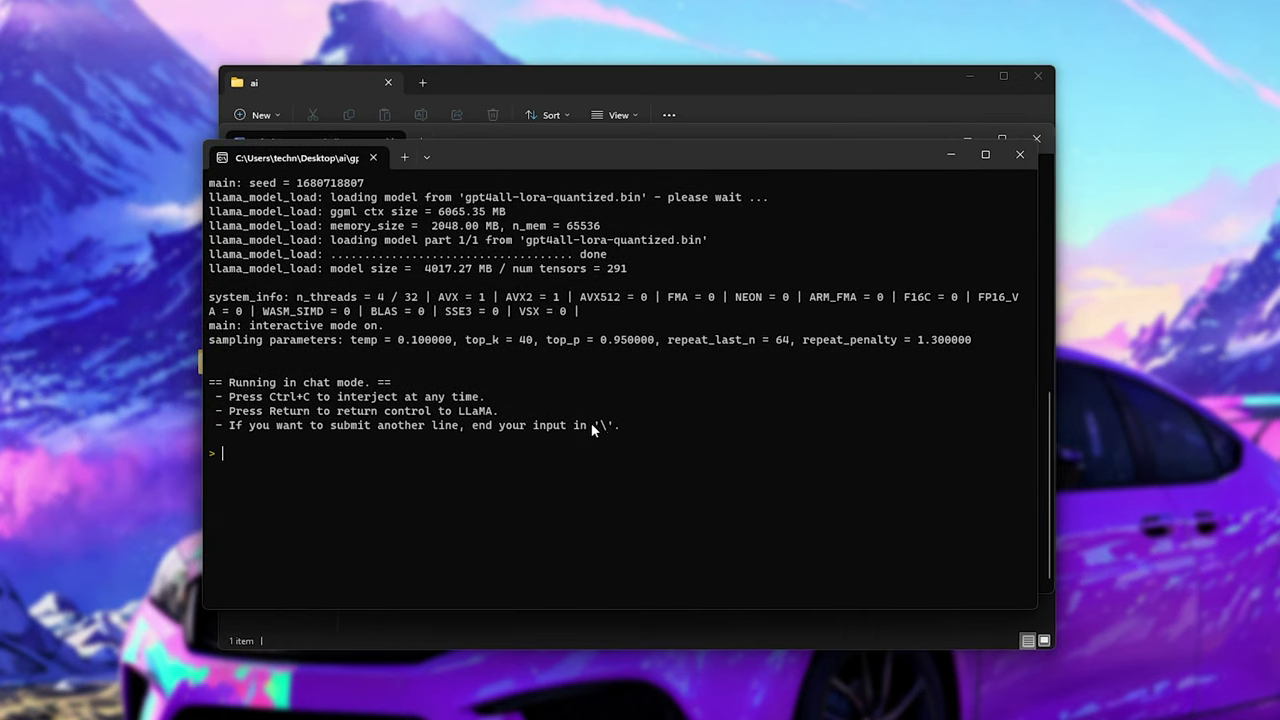
{"action": "type", "text": "Hello"}
{"action": "key", "text": "Return"}
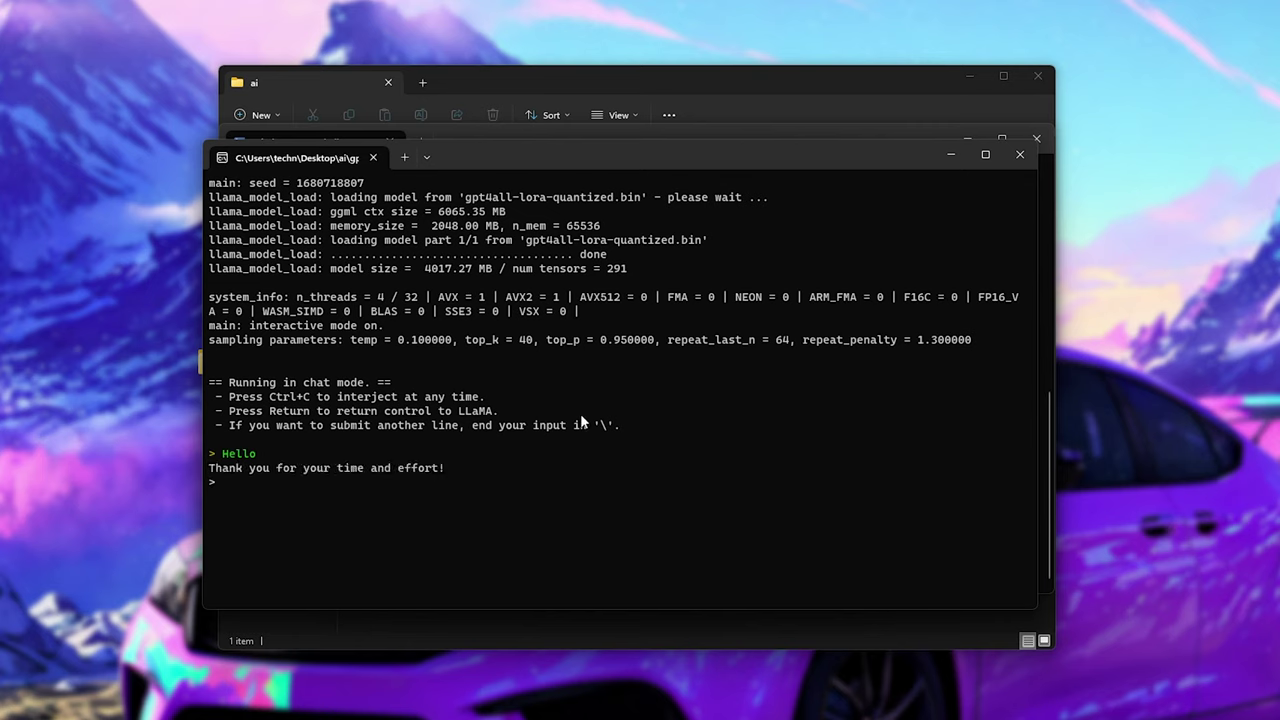
{"action": "type", "text": "Who are you?"}
{"action": "key", "text": "Return"}
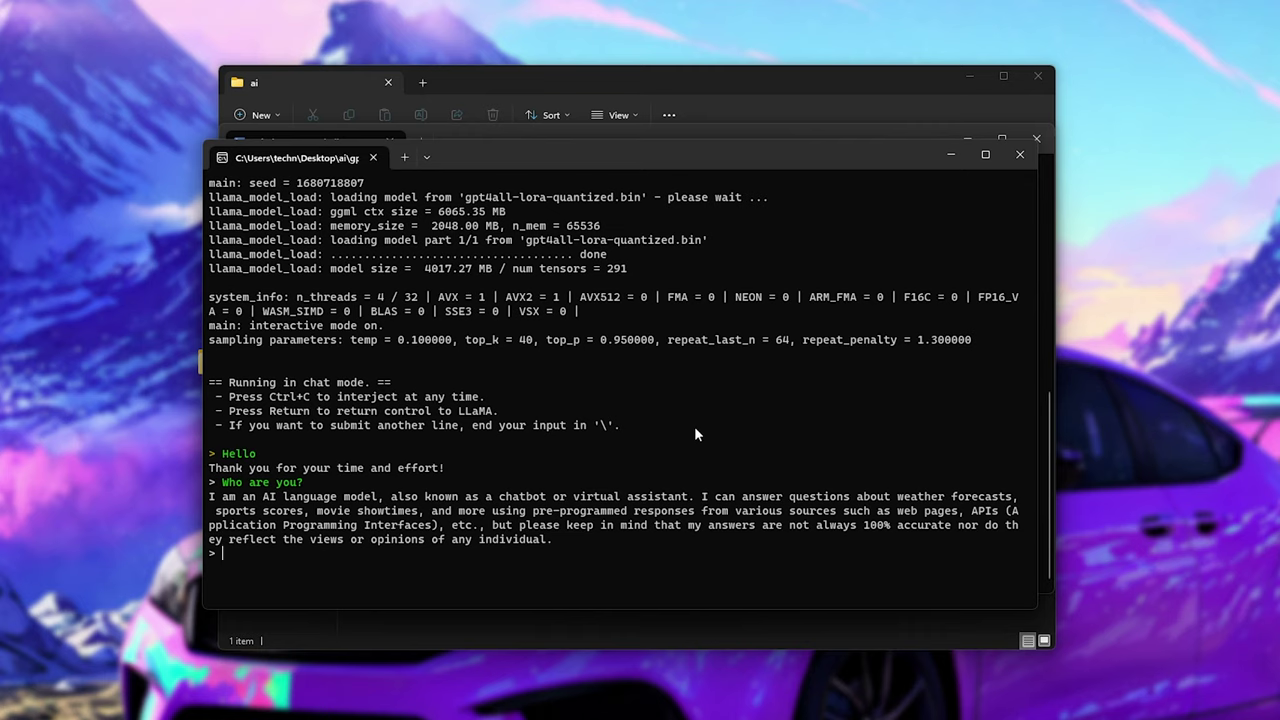
{"action": "type", "text": "12+12"}
{"action": "key", "text": "Return"}
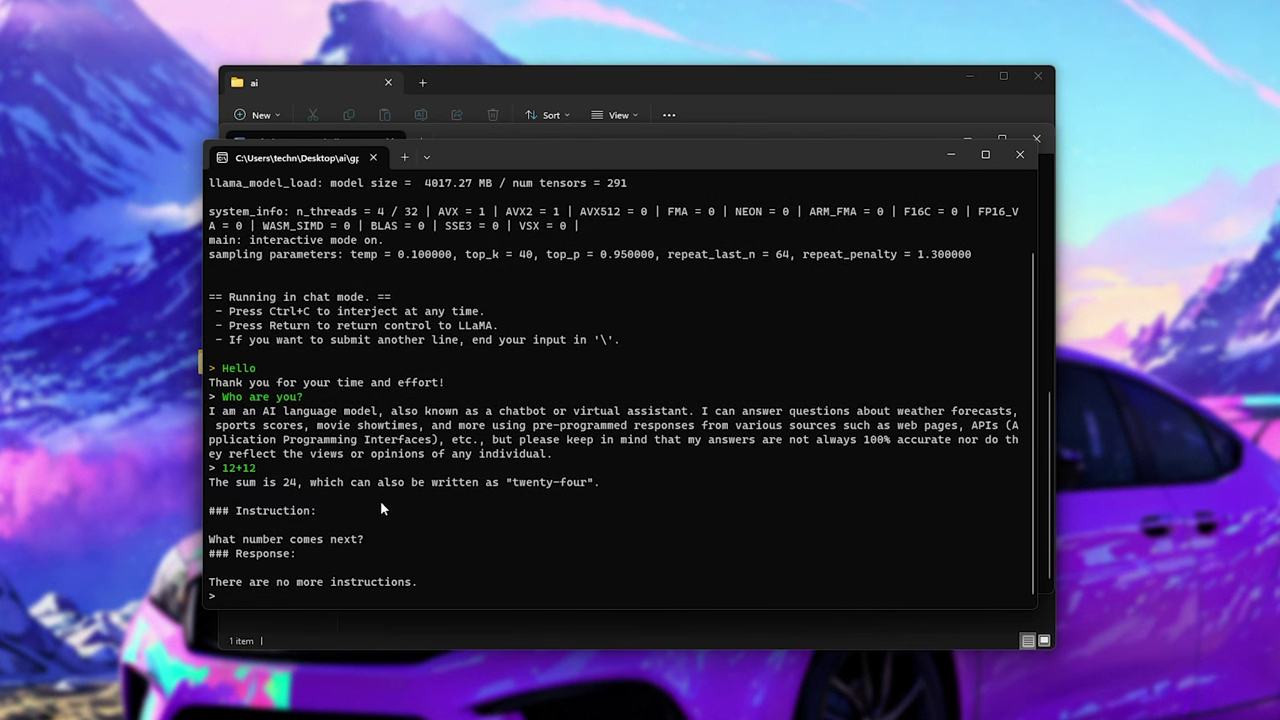
Step: Review the model's previous Instruction and Response lines, then ask it 12*6
{"action": "left_click_drag", "start_coordinate": [209, 510], "coordinate": [303, 512]}
{"action": "left_click_drag", "start_coordinate": [208, 553], "coordinate": [322, 556]}
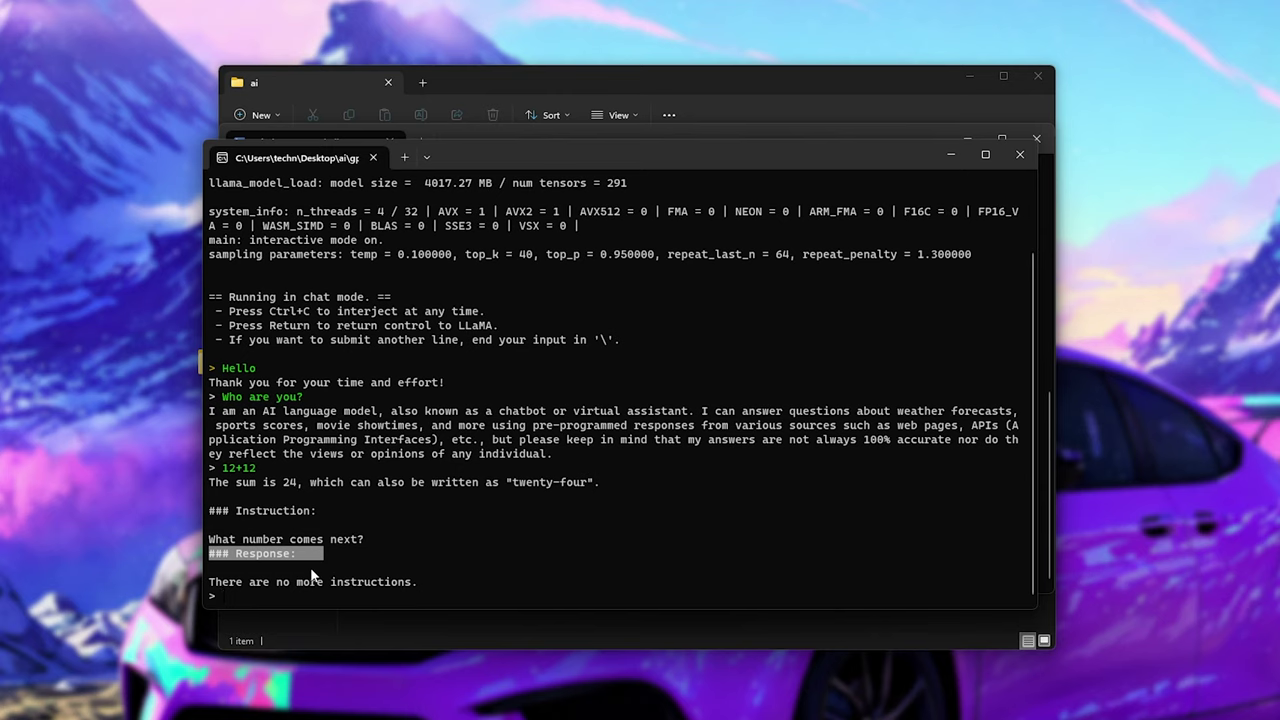
{"action": "left_click", "coordinate": [394, 544]}
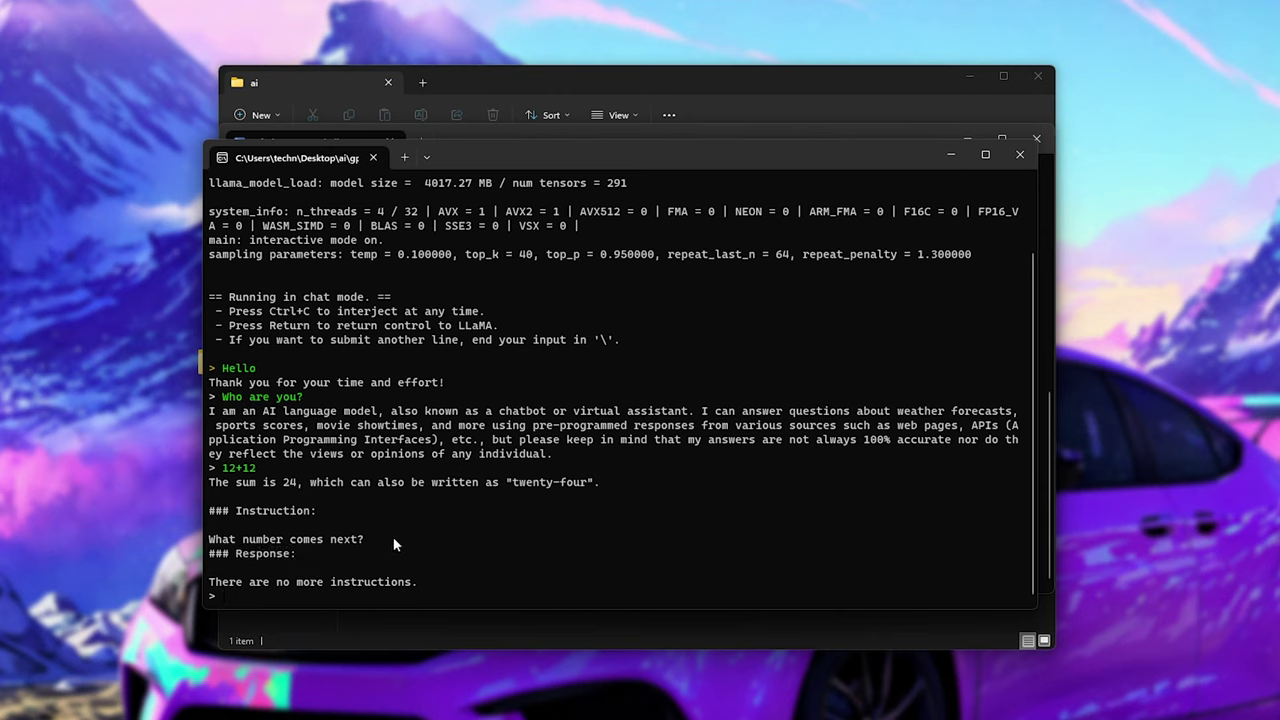
{"action": "type", "text": "12*6"}
{"action": "key", "text": "Return"}
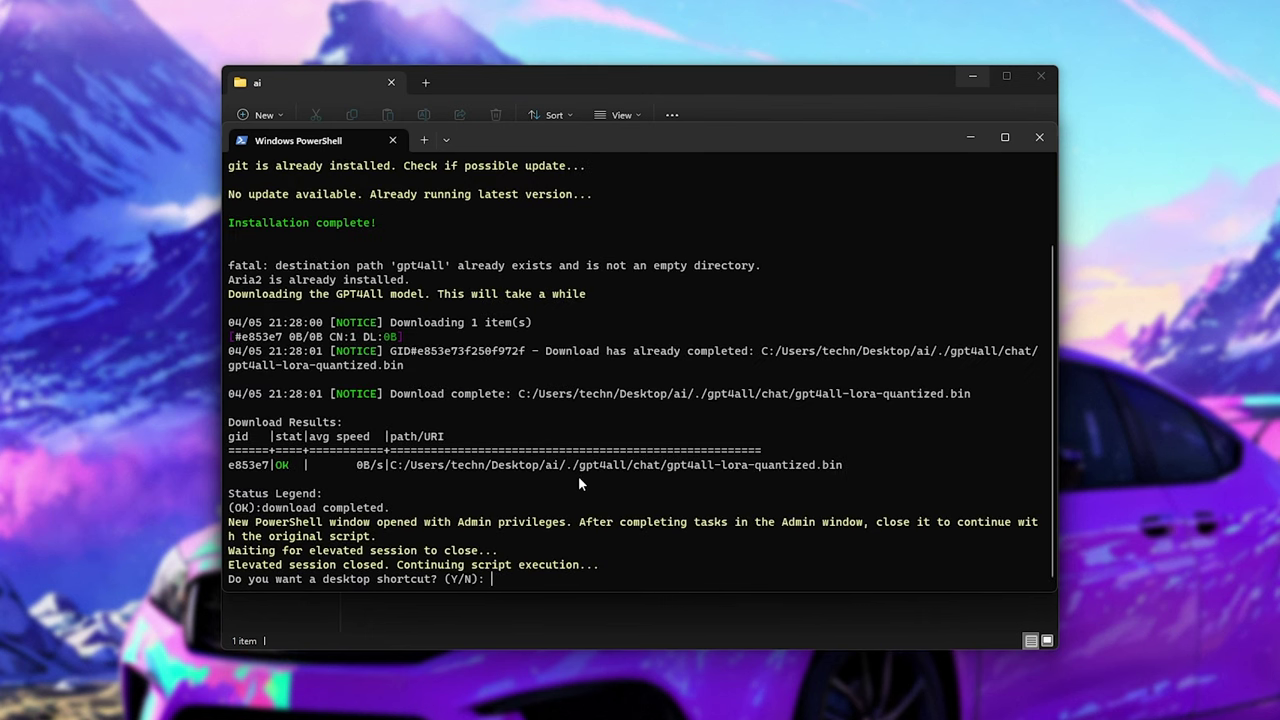
Step: Answer y to create the desktop shortcut, then launch GPT4All from the new icon
{"action": "left_click_drag", "start_coordinate": [229, 580], "coordinate": [434, 586]}
{"action": "left_click", "coordinate": [533, 586]}
{"action": "type", "text": "y"}
{"action": "key", "text": "Return"}
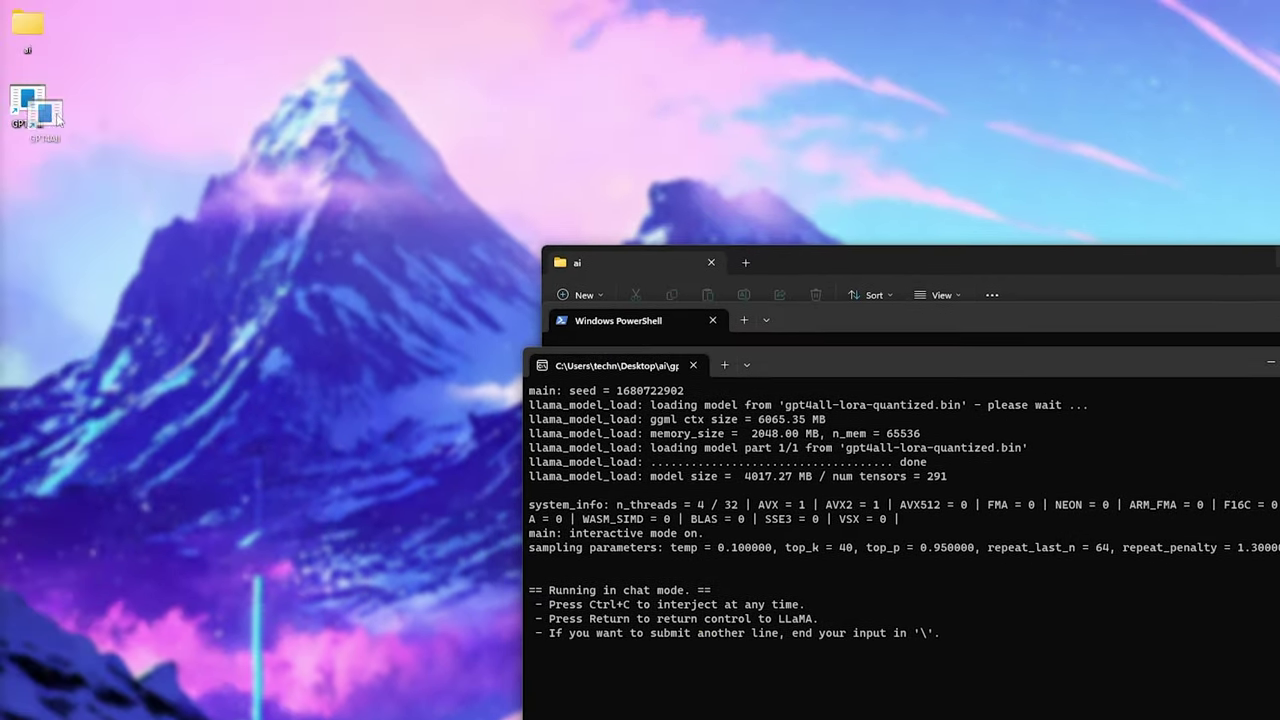
{"action": "left_click_drag", "start_coordinate": [28, 104], "coordinate": [445, 394]}
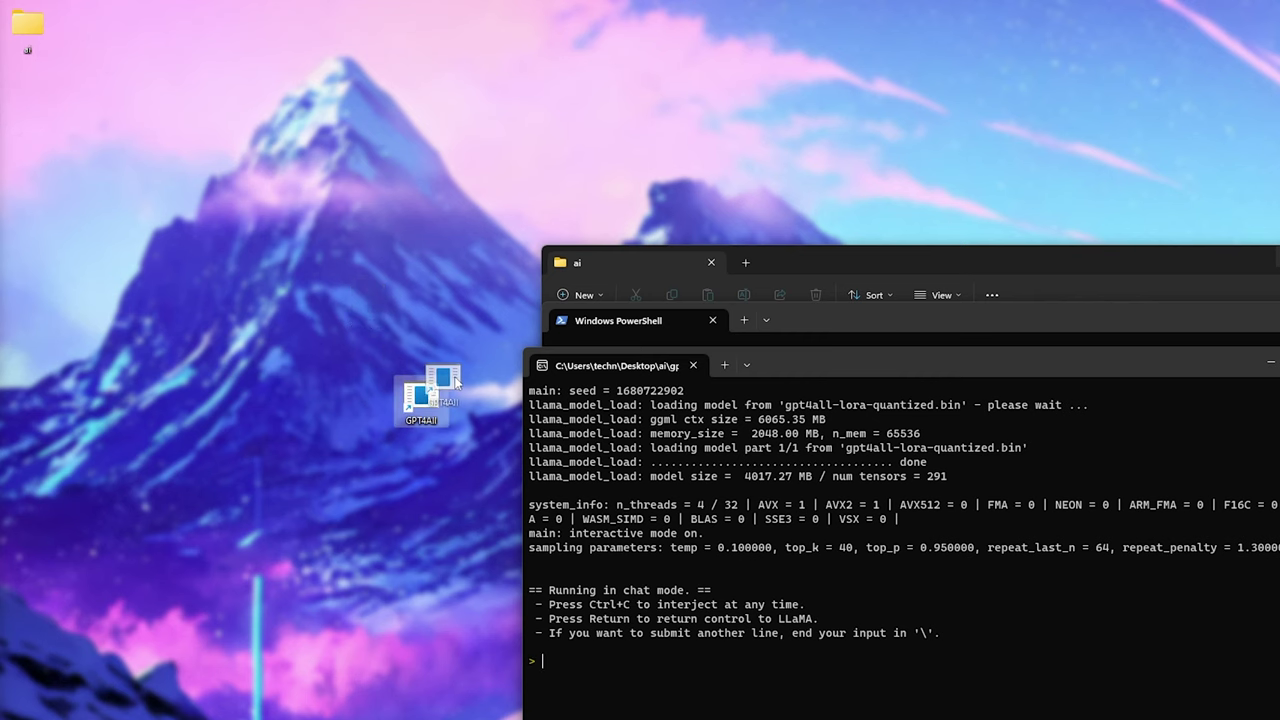
{"action": "double_click", "coordinate": [421, 400]}
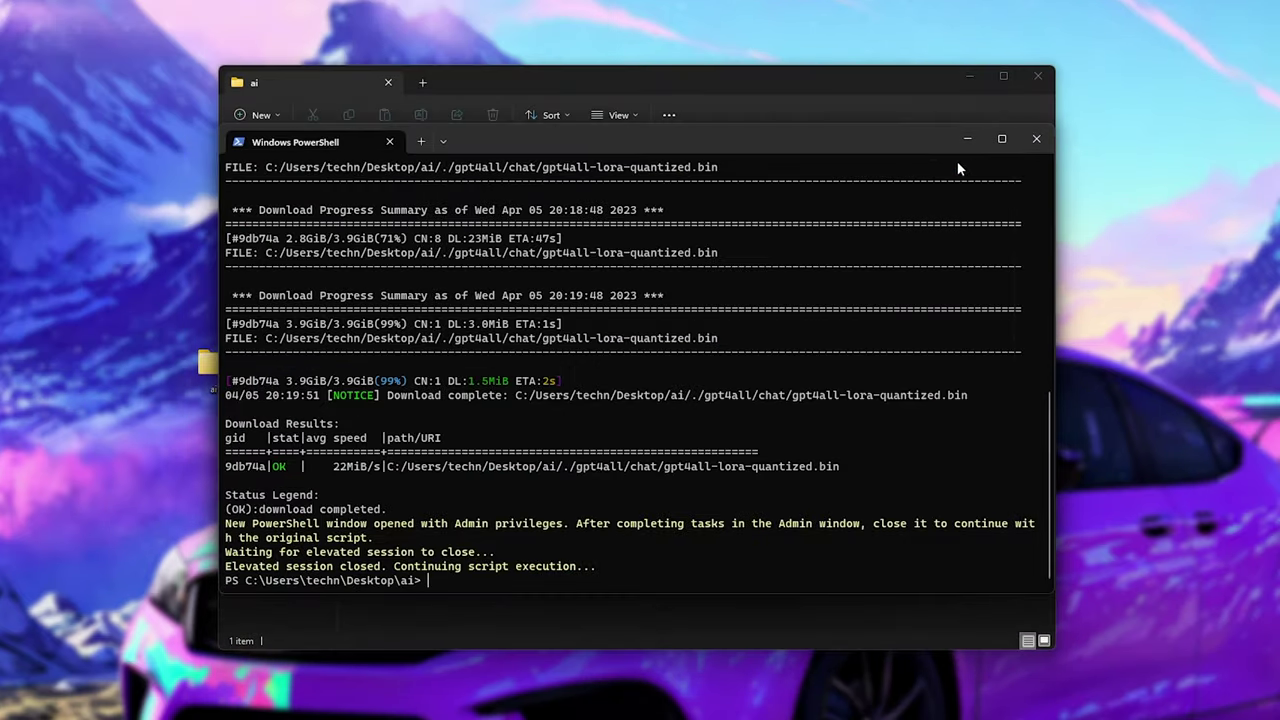
Step: Close PowerShell and open Command Prompt in the ai folder using cmd
{"action": "left_click", "coordinate": [1033, 140]}
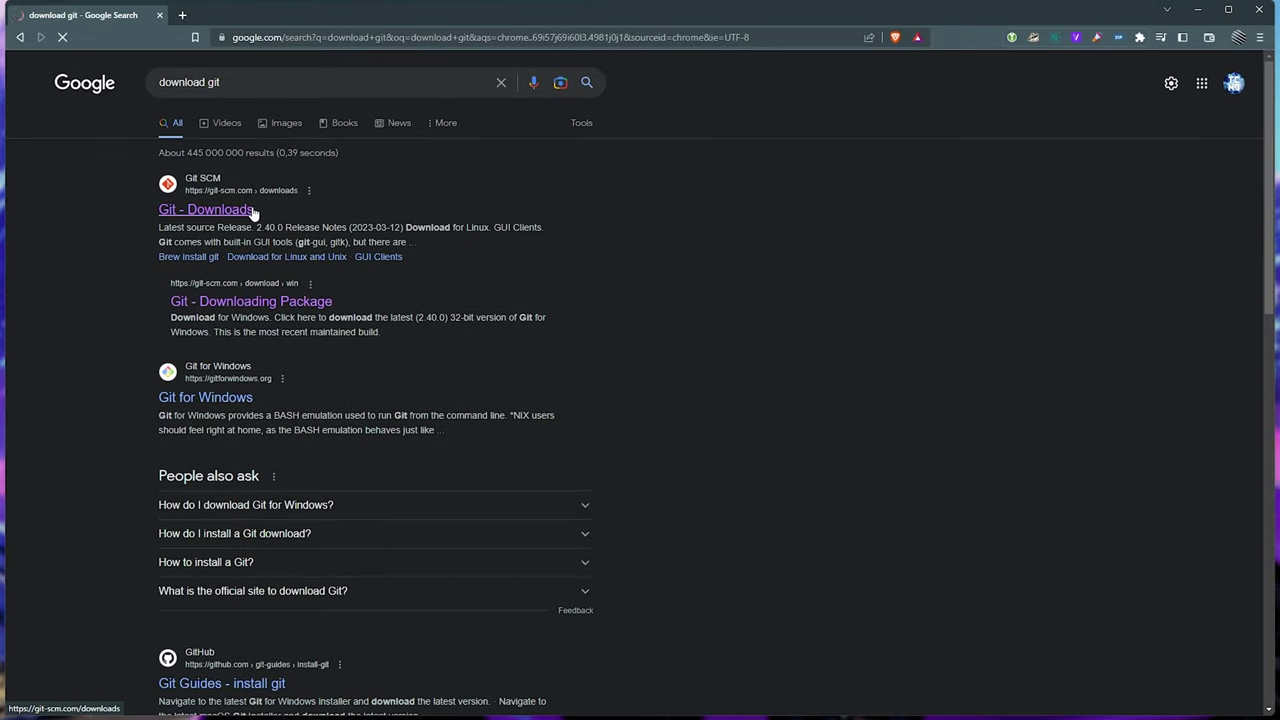
{"action": "left_click", "coordinate": [251, 209]}
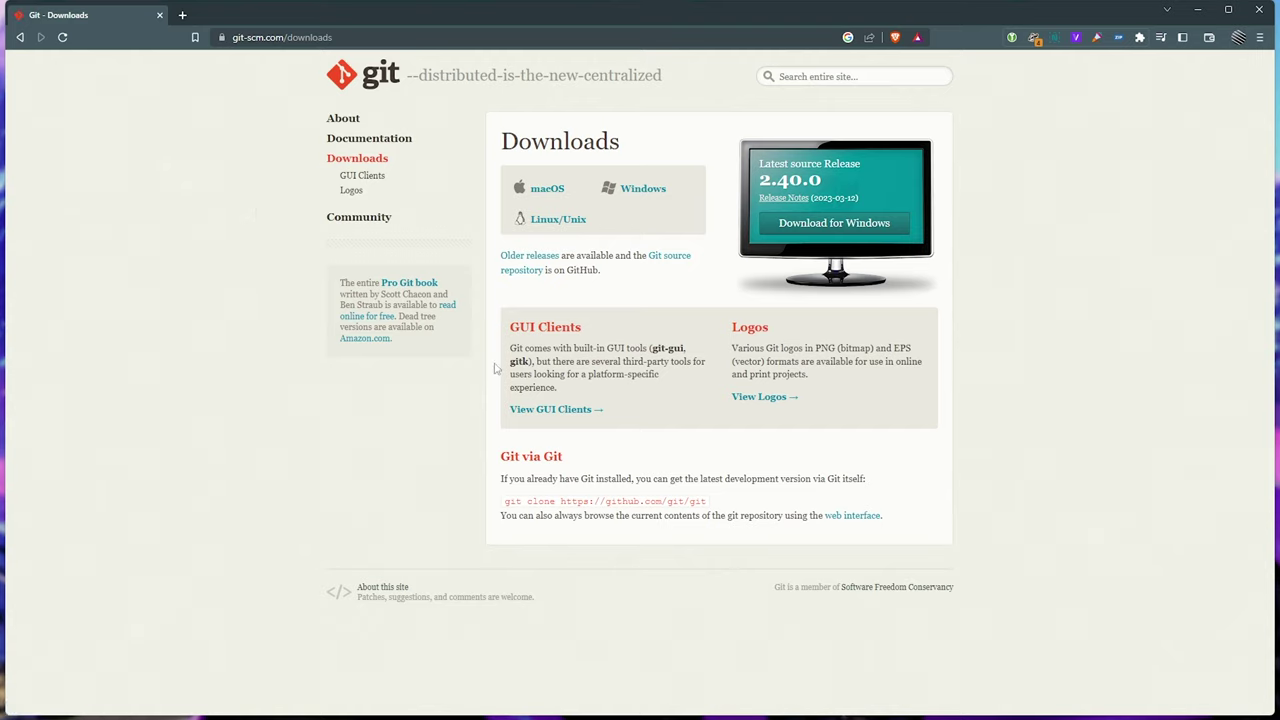
{"action": "left_click", "coordinate": [1197, 9]}
{"action": "left_click", "coordinate": [589, 180]}
{"action": "type", "text": "c"}
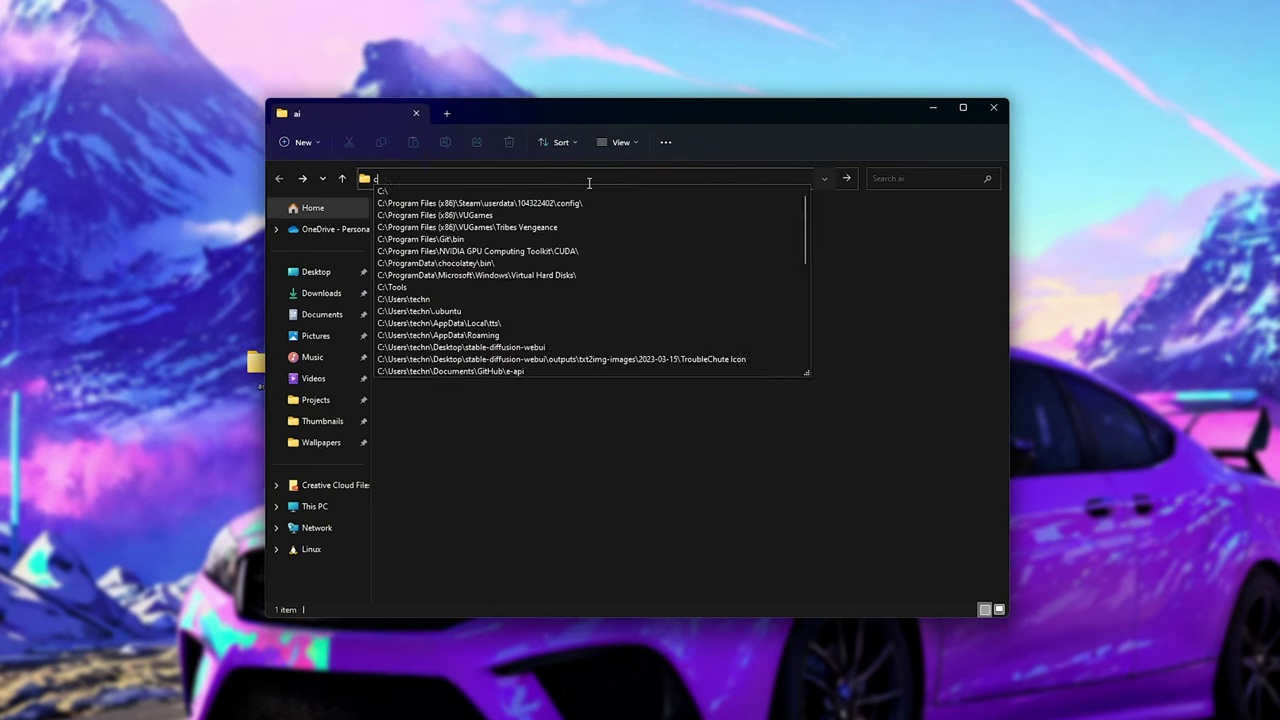
{"action": "type", "text": "md"}
{"action": "key", "text": "Return"}
Step: Run git clone with the pasted gpt4all repository address, then open the gpt4all folder
{"action": "type", "text": "git clo"}
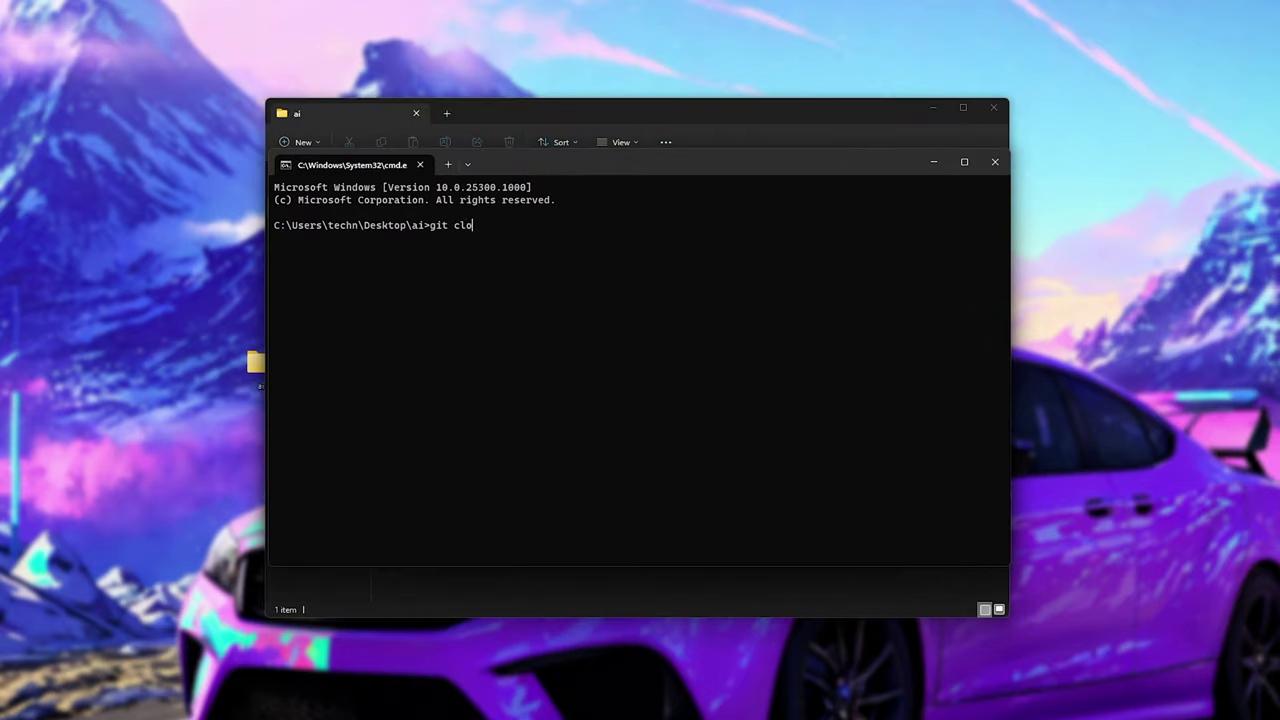
{"action": "type", "text": "ne"}
{"action": "type", "text": "https://github.com/nomic-ai/gpt4all"}
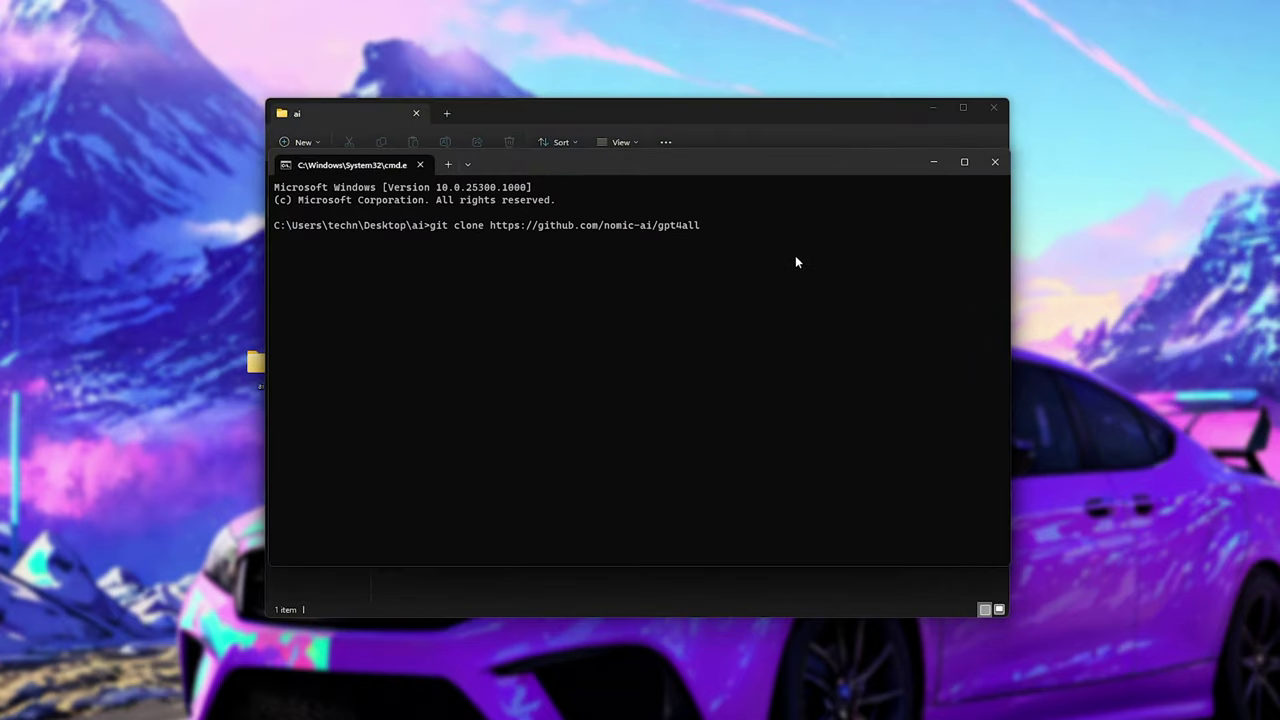
{"action": "key", "text": "Return"}
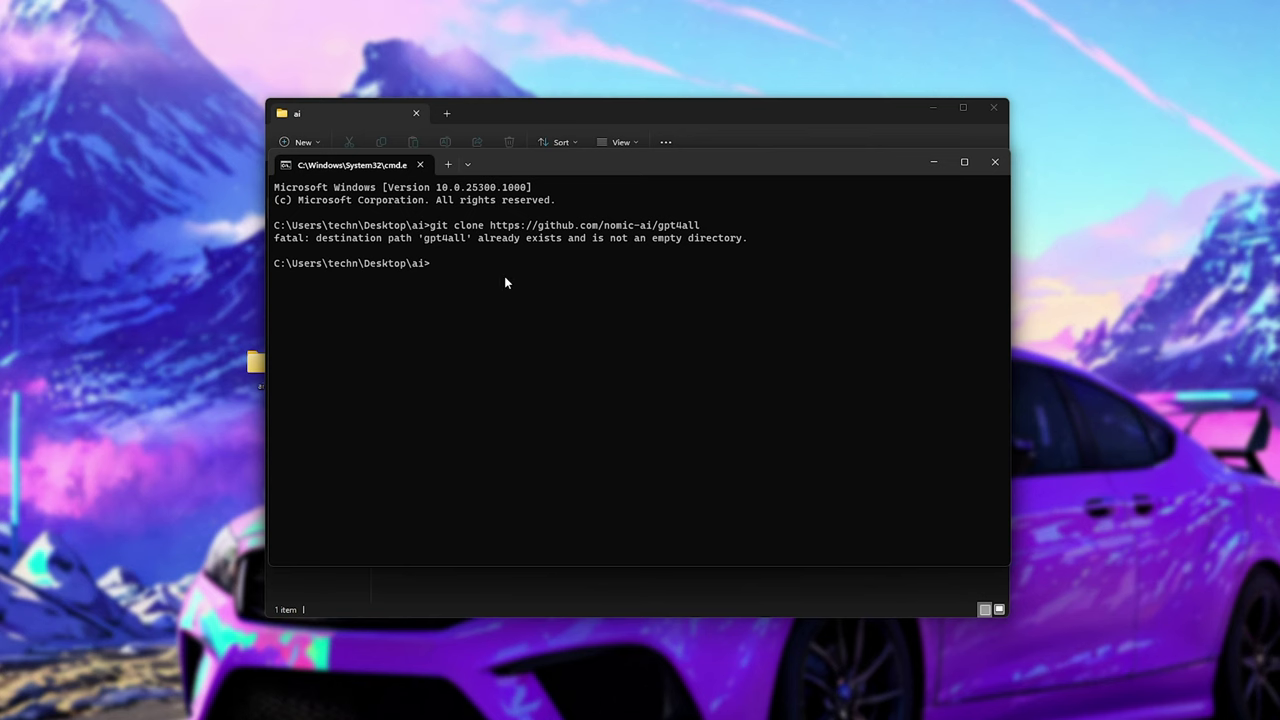
{"action": "key", "text": "alt+F4"}
{"action": "left_click", "coordinate": [543, 226]}
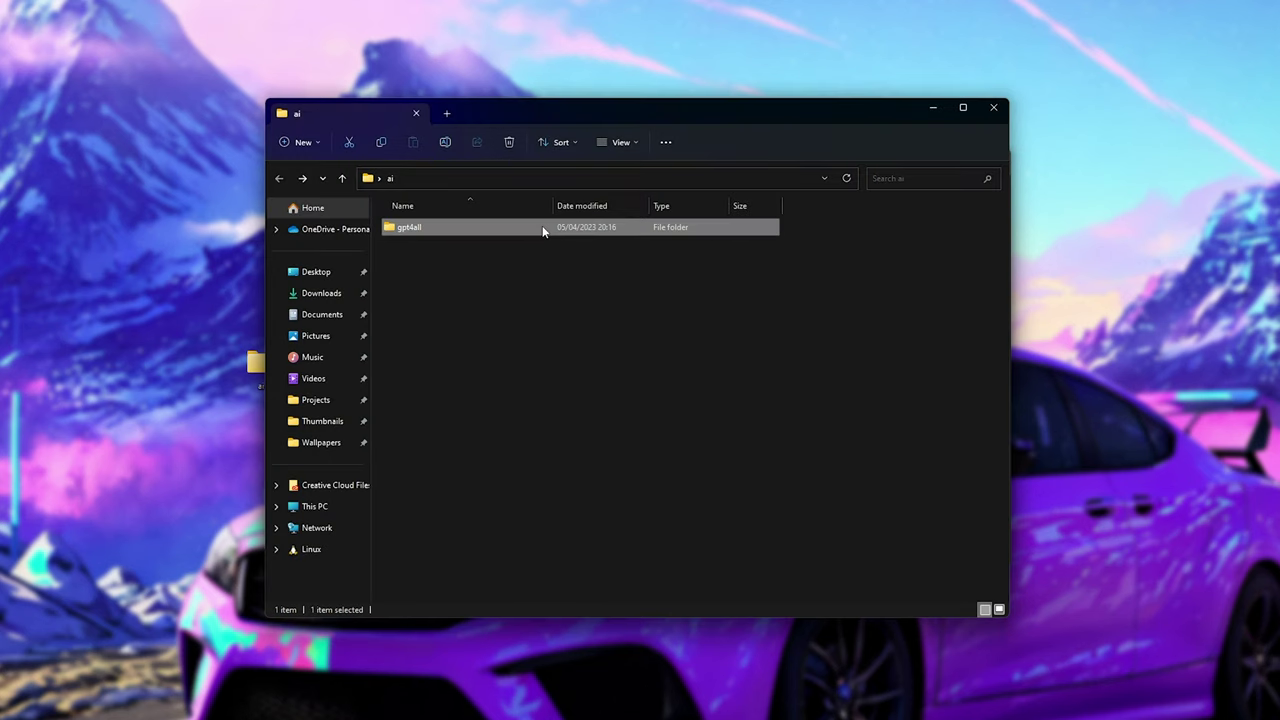
{"action": "double_click", "coordinate": [467, 234]}
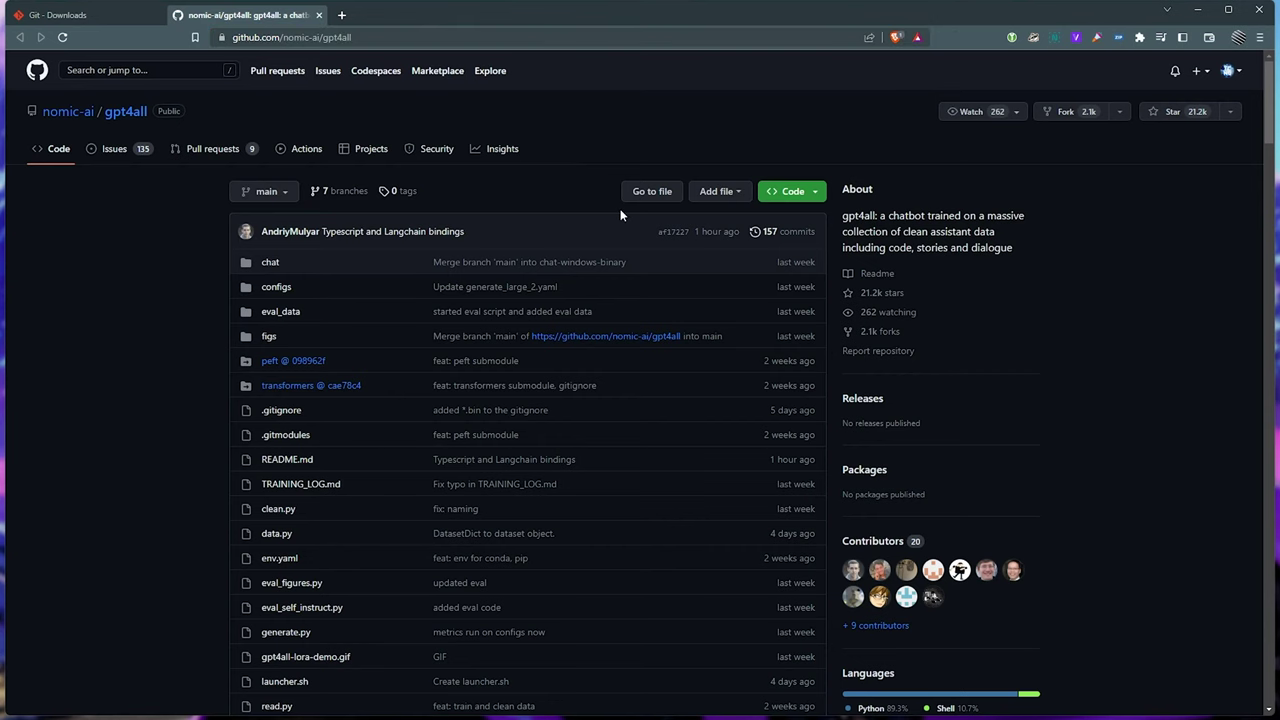
Step: Download gpt4all-lora-quantized.bin from the README's Direct Link, then minimize the browser
{"action": "scroll", "coordinate": [622, 215], "scroll_direction": "down", "scroll_amount": 15}
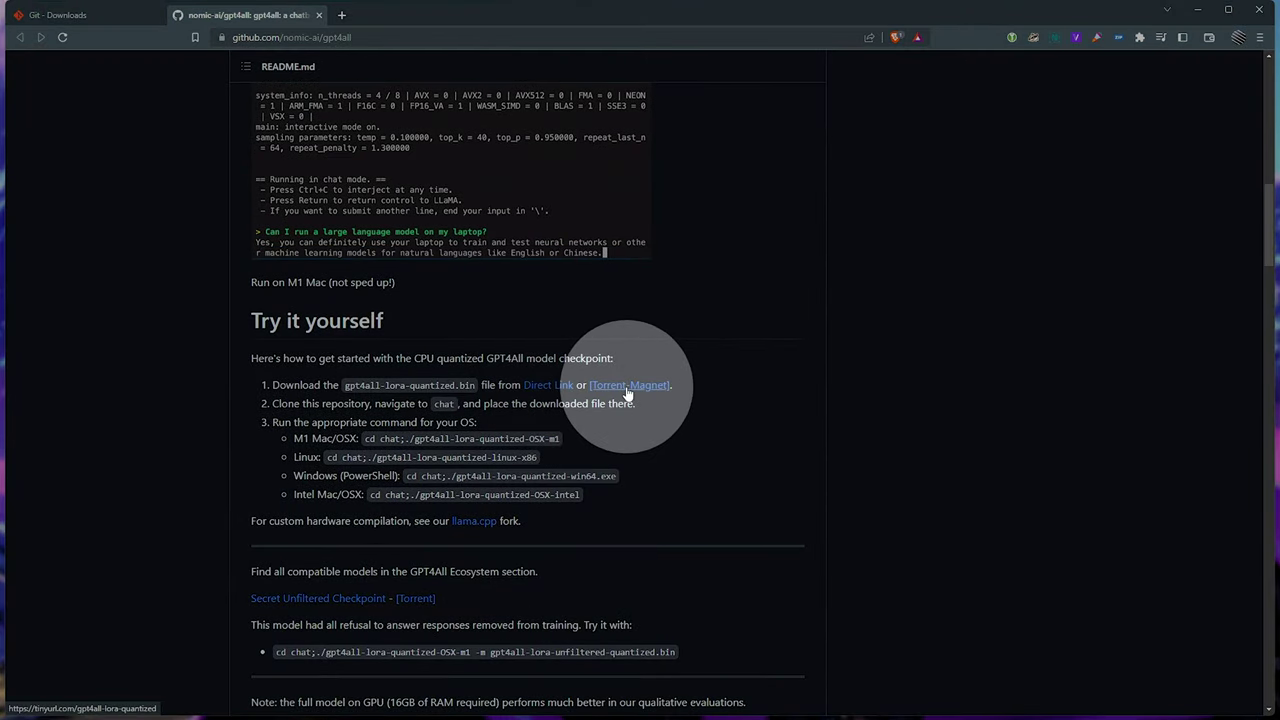
{"action": "left_click", "coordinate": [550, 390]}
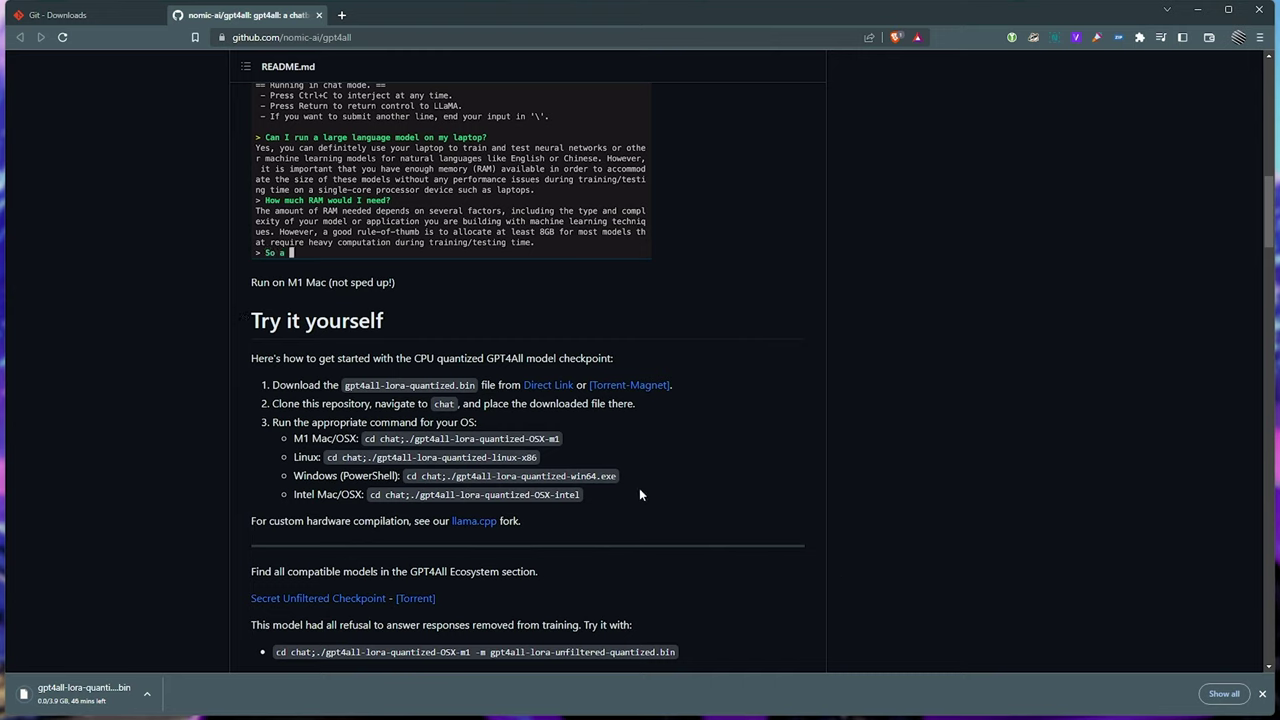
{"action": "left_click", "coordinate": [1262, 693]}
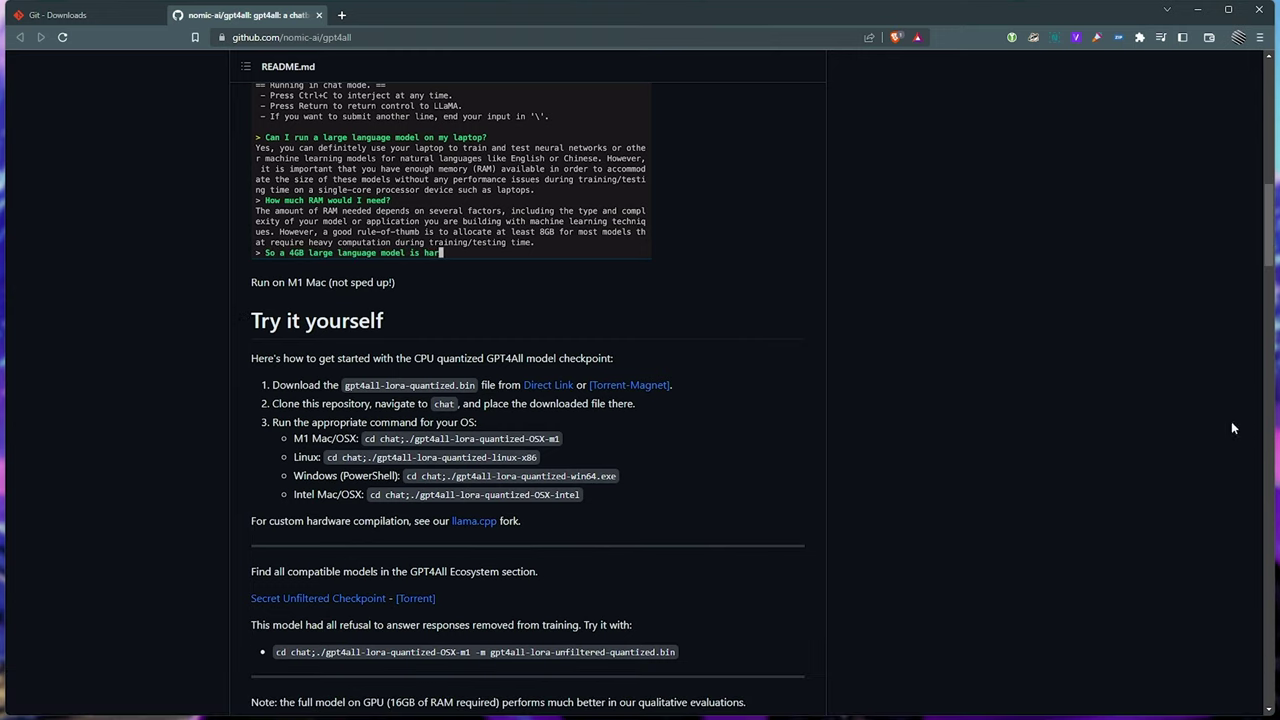
{"action": "left_click", "coordinate": [1196, 10]}
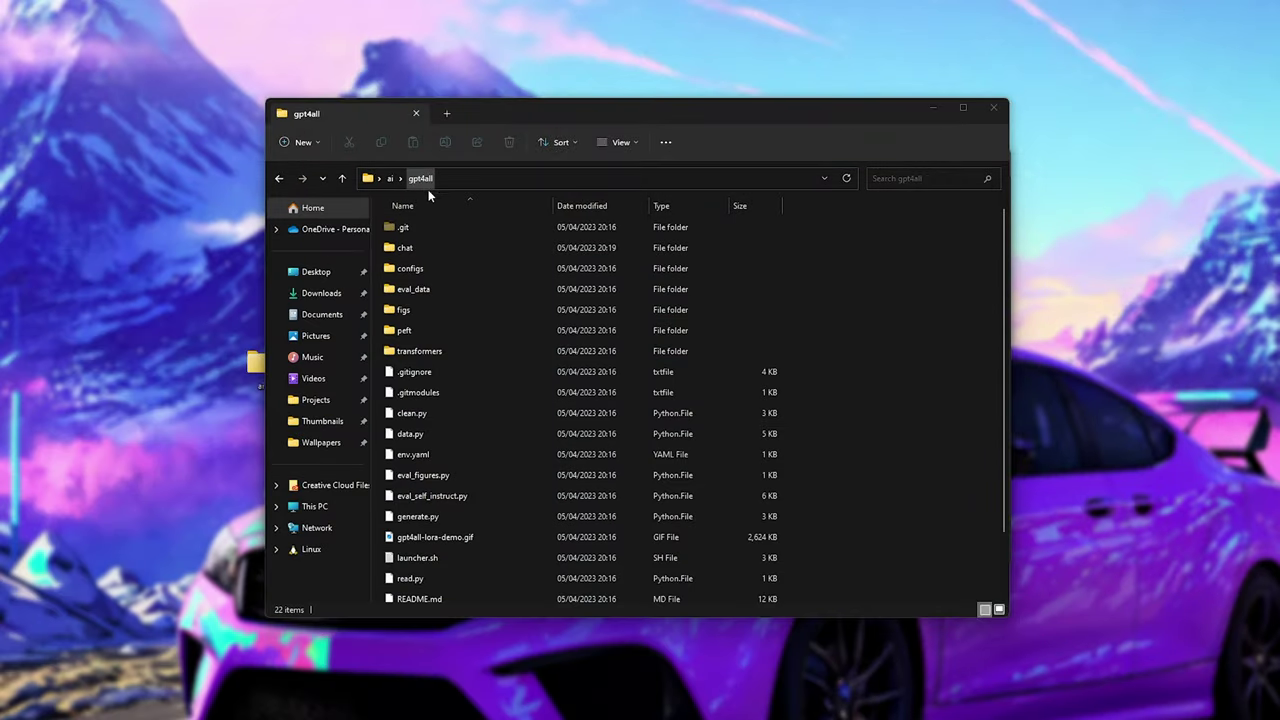
Step: Run gpt4all-lora-quantized-win64.exe from the chat folder, then close the terminal and Explorer
{"action": "double_click", "coordinate": [438, 250]}
{"action": "left_click", "coordinate": [489, 231]}
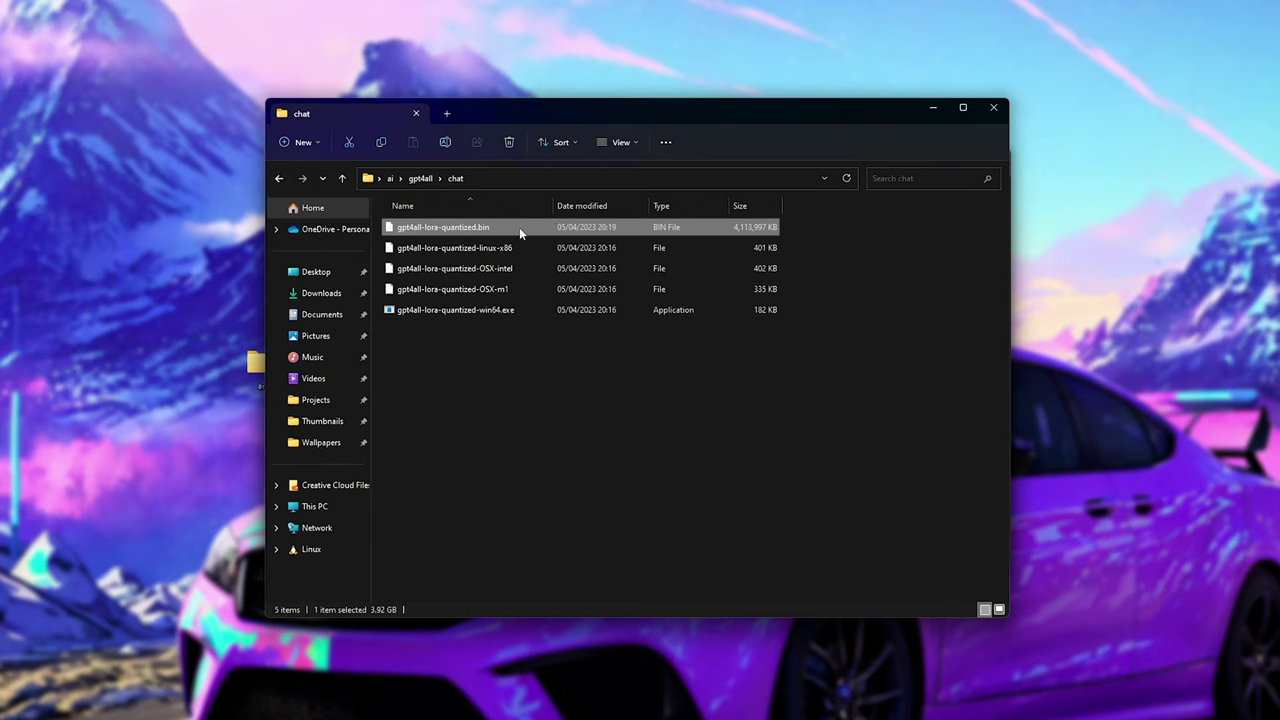
{"action": "double_click", "coordinate": [552, 310]}
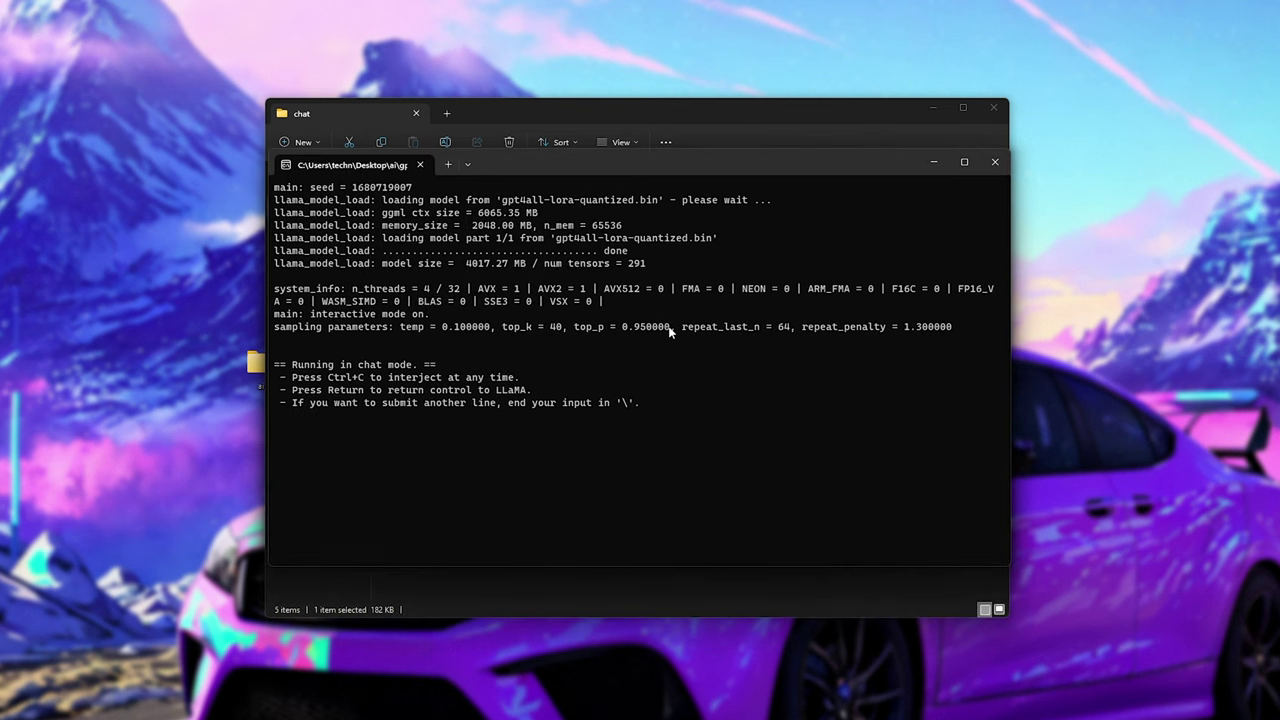
{"action": "left_click", "coordinate": [995, 161]}
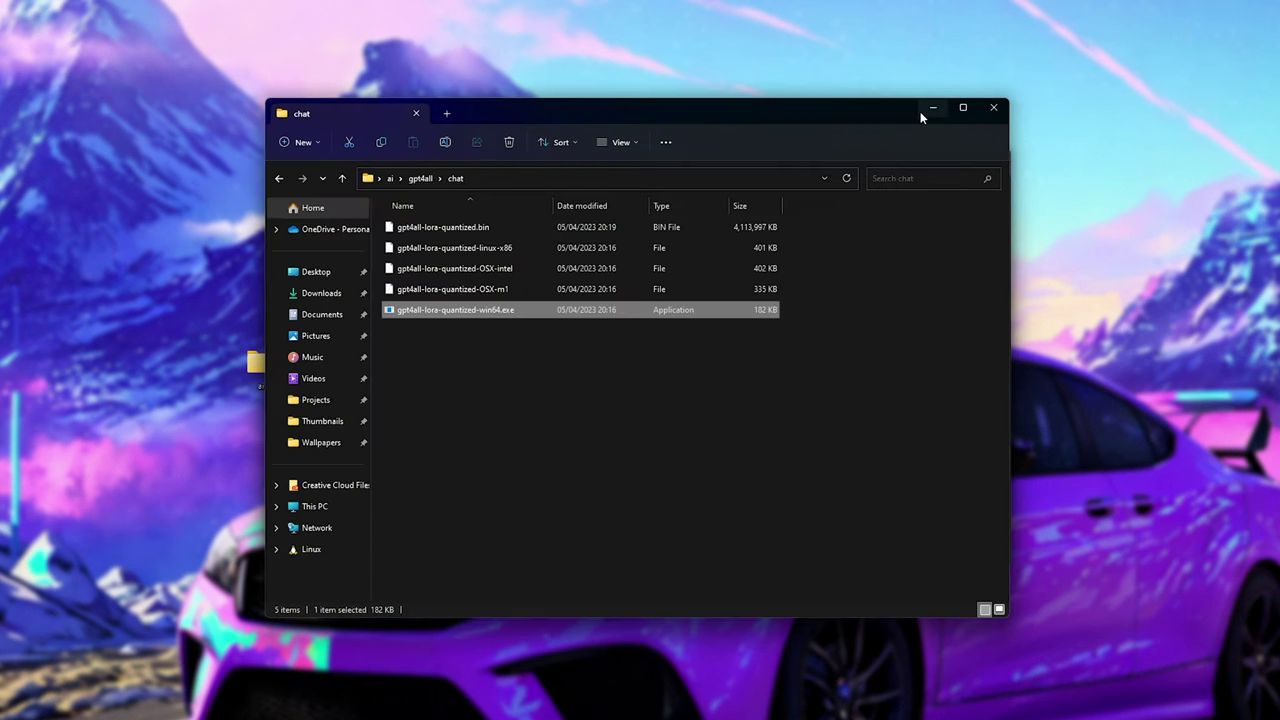
{"action": "left_click", "coordinate": [906, 211]}
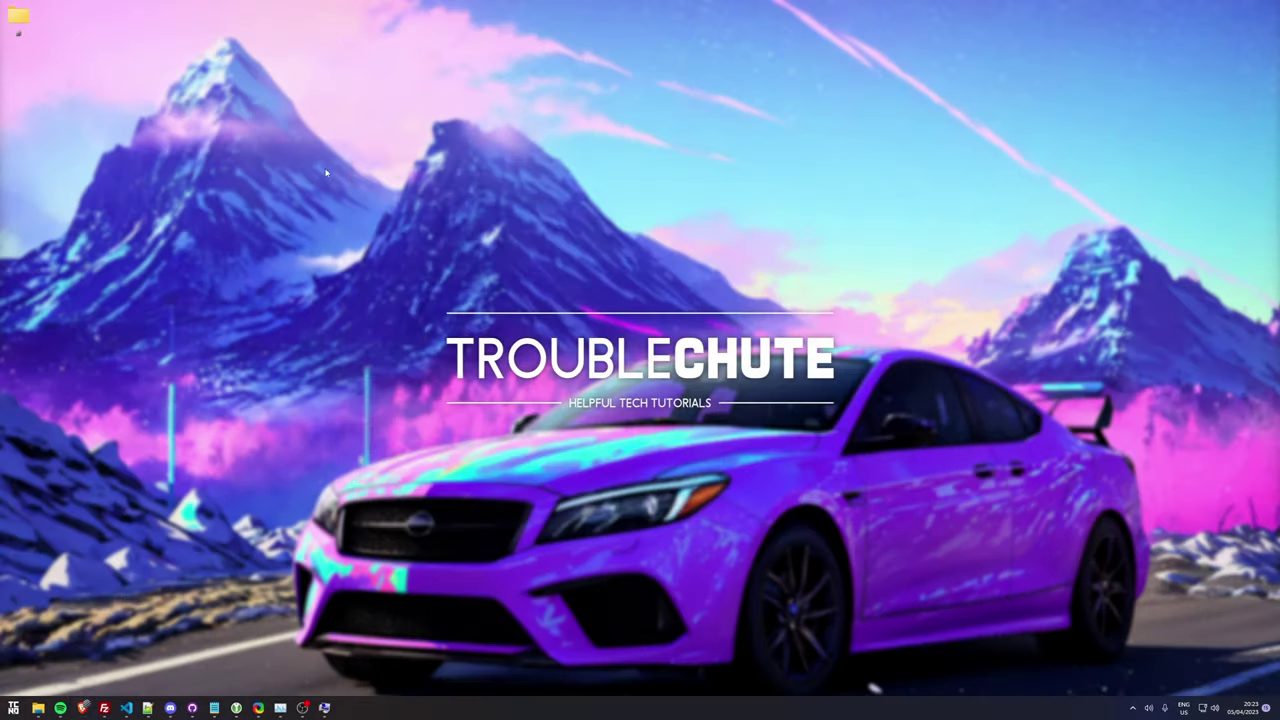